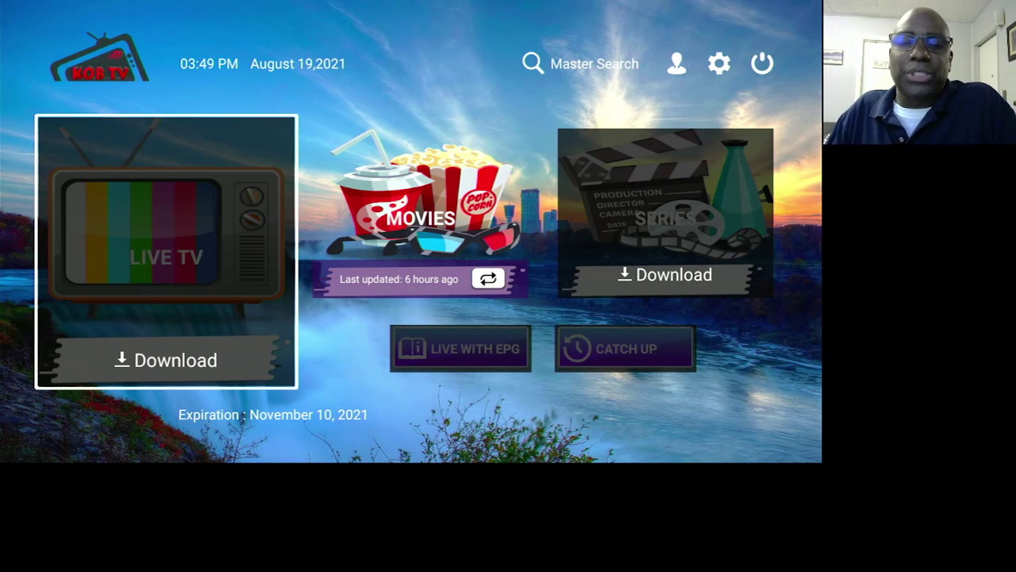
Move focus from the Live TV tile to the Settings gear and open the Settings page
{"action": "key", "text": "Up"}
{"action": "key", "text": "Right"}
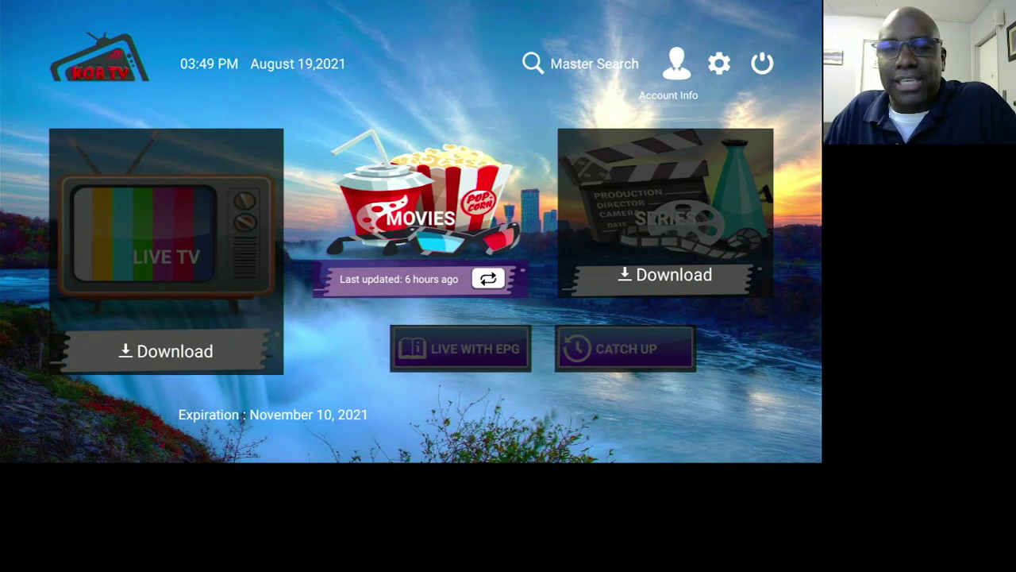
{"action": "key", "text": "Right"}
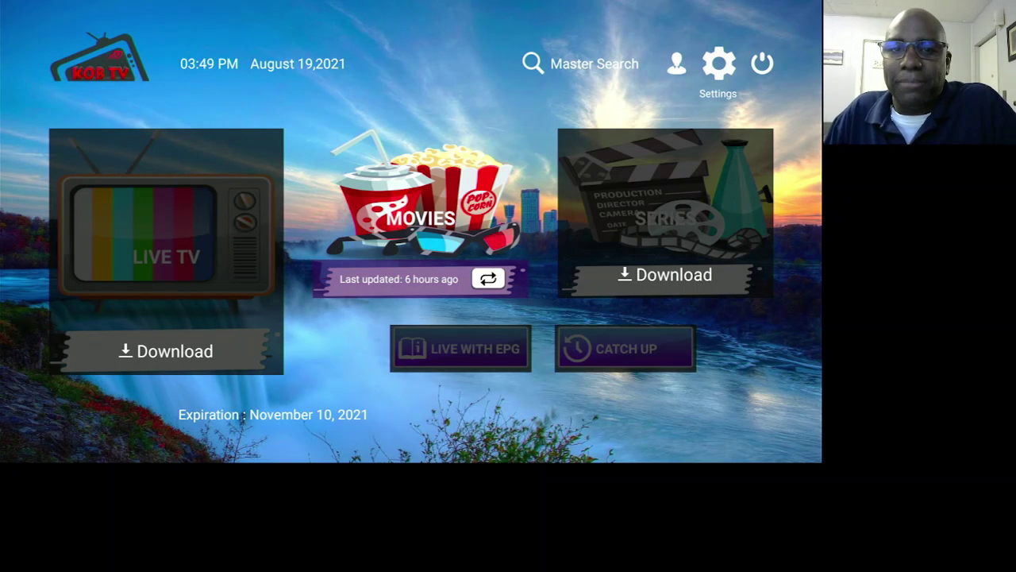
{"action": "key", "text": "Return"}
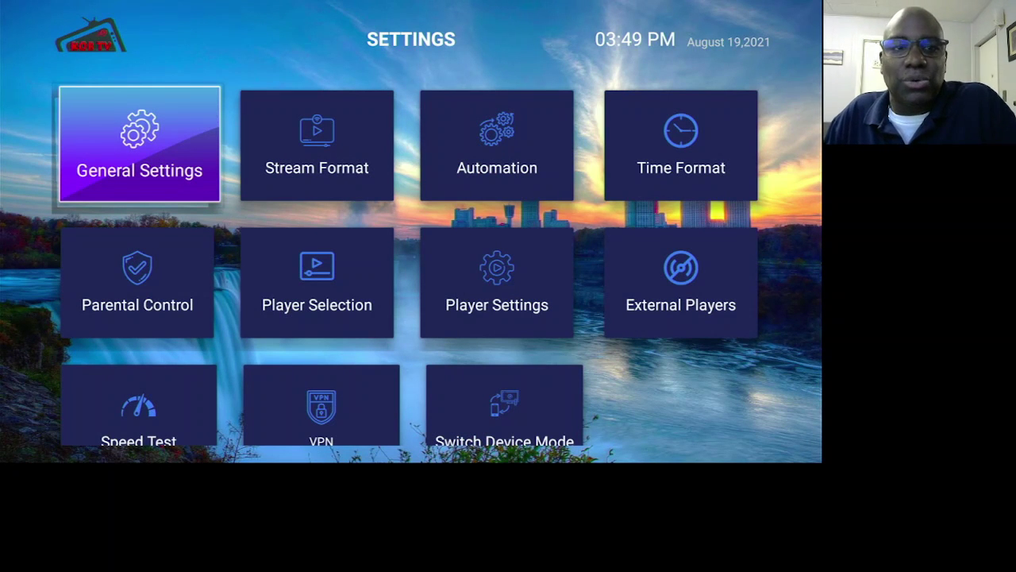
Enter General Settings and reach the Autoplay Episode delay, currently set to 30s
{"action": "key", "text": "Return"}
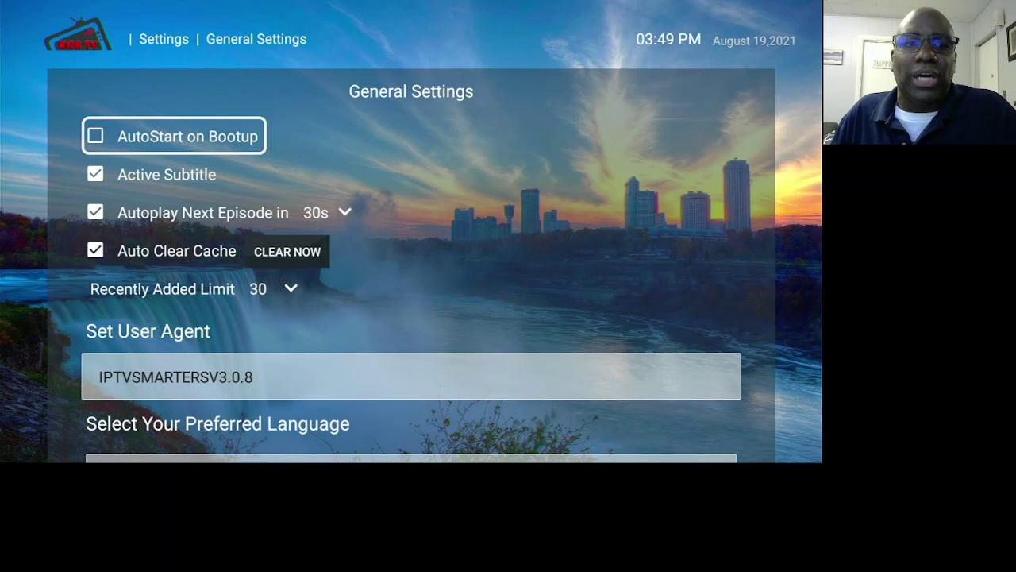
{"action": "key", "text": "Return"}
{"action": "key", "text": "Return"}
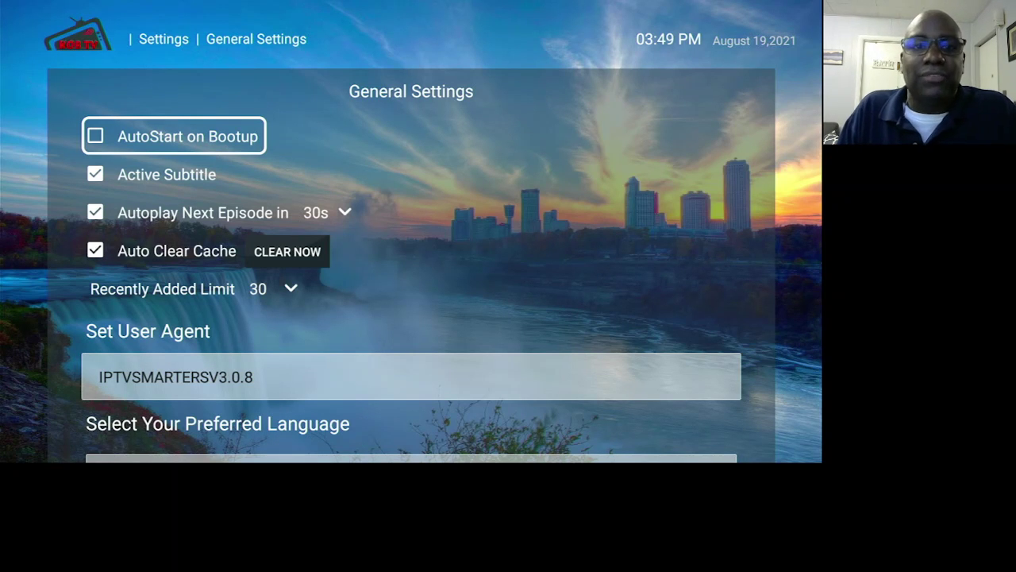
{"action": "key", "text": "Down"}
{"action": "key", "text": "Down"}
{"action": "key", "text": "Right"}
{"action": "key", "text": "Return"}
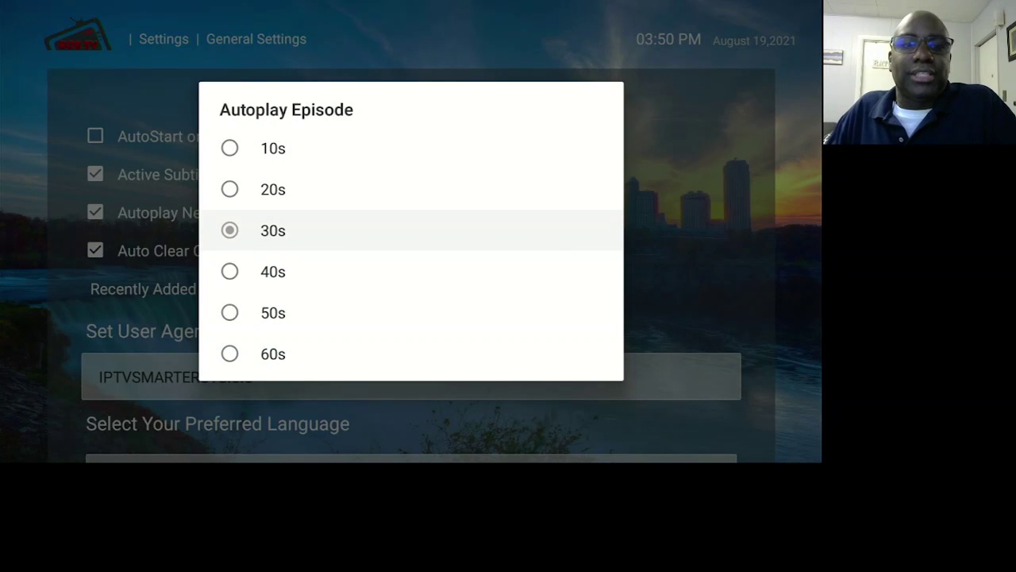
{"action": "key", "text": "Return"}
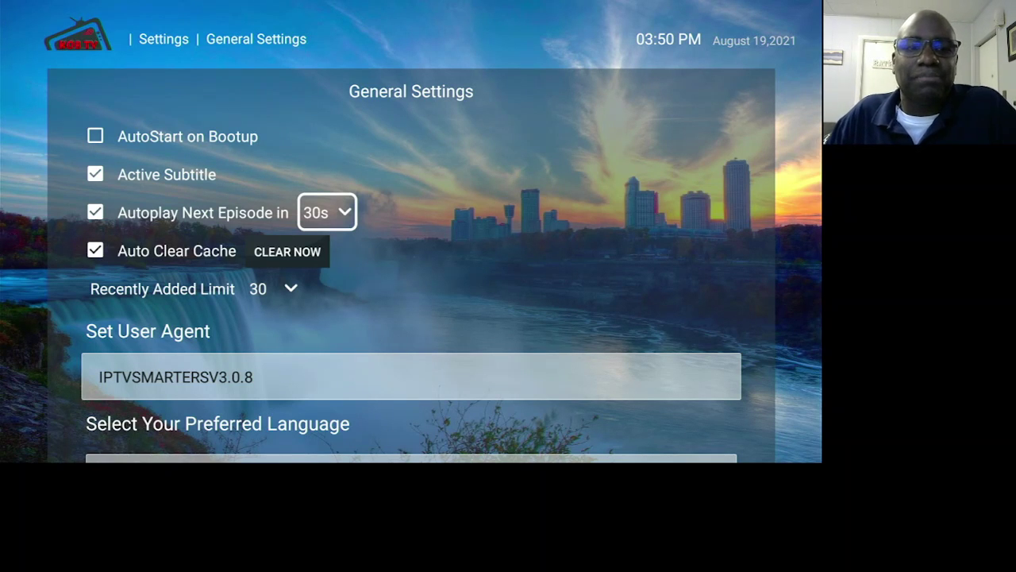
{"action": "key", "text": "Down"}
{"action": "key", "text": "Down"}
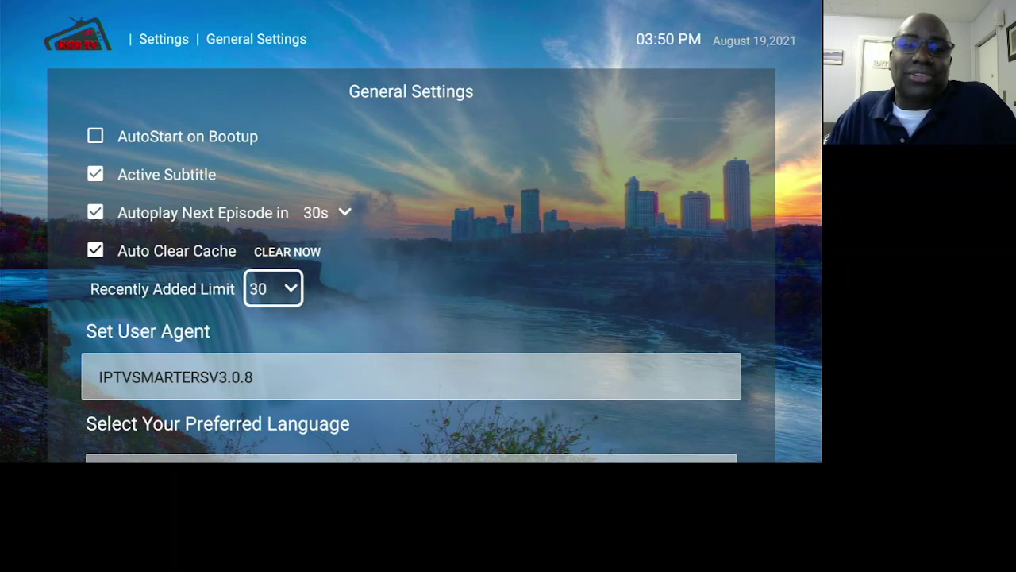
Browse Recently Added Limit keeping 30, pass User Agent and Language, and exit to the Settings grid
{"action": "key", "text": "Return"}
{"action": "key", "text": "Up"}
{"action": "key", "text": "Up"}
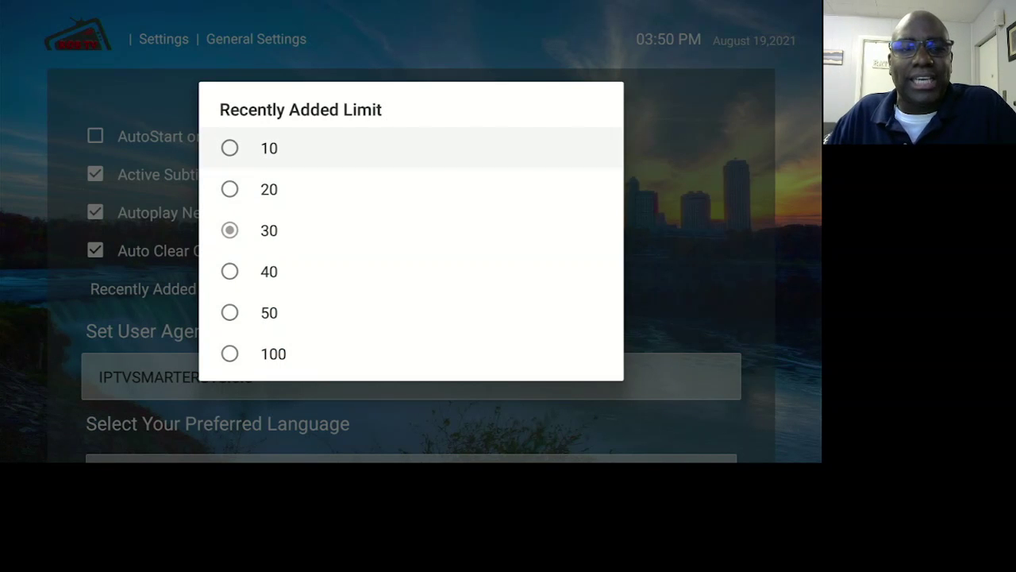
{"action": "key", "text": "Escape"}
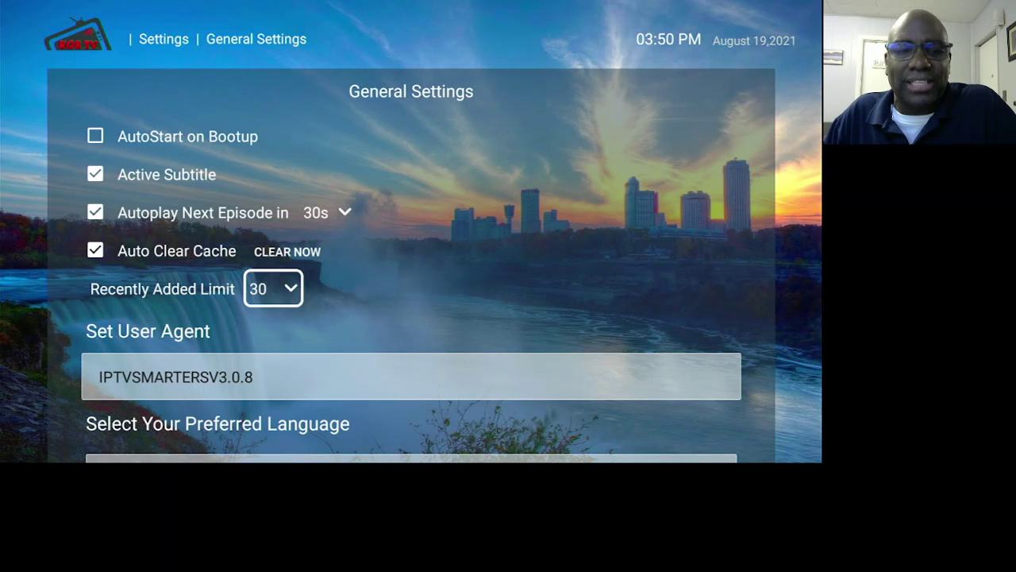
{"action": "key", "text": "Down"}
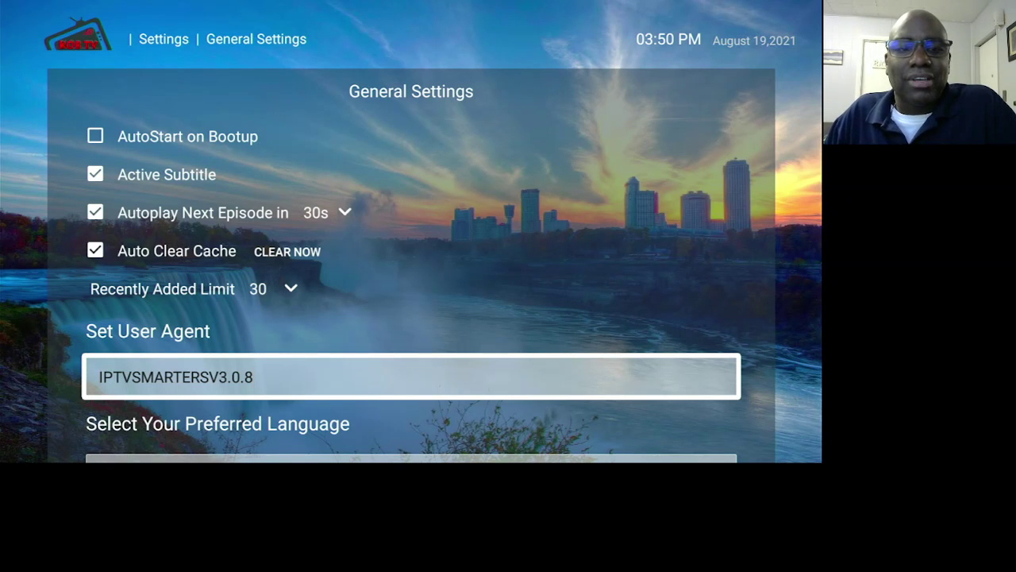
{"action": "key", "text": "Down"}
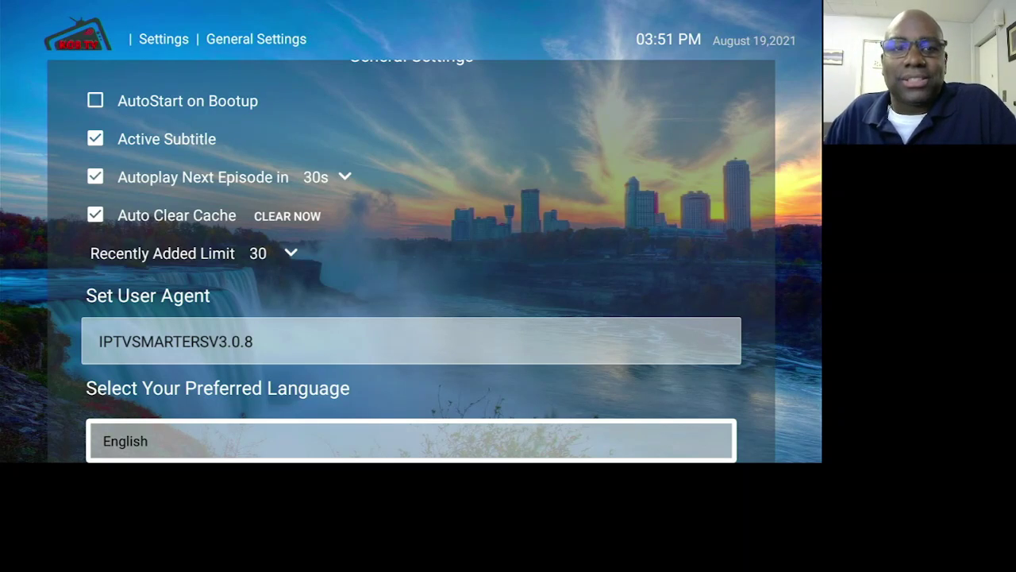
{"action": "key", "text": "Escape"}
{"action": "key", "text": "Right"}
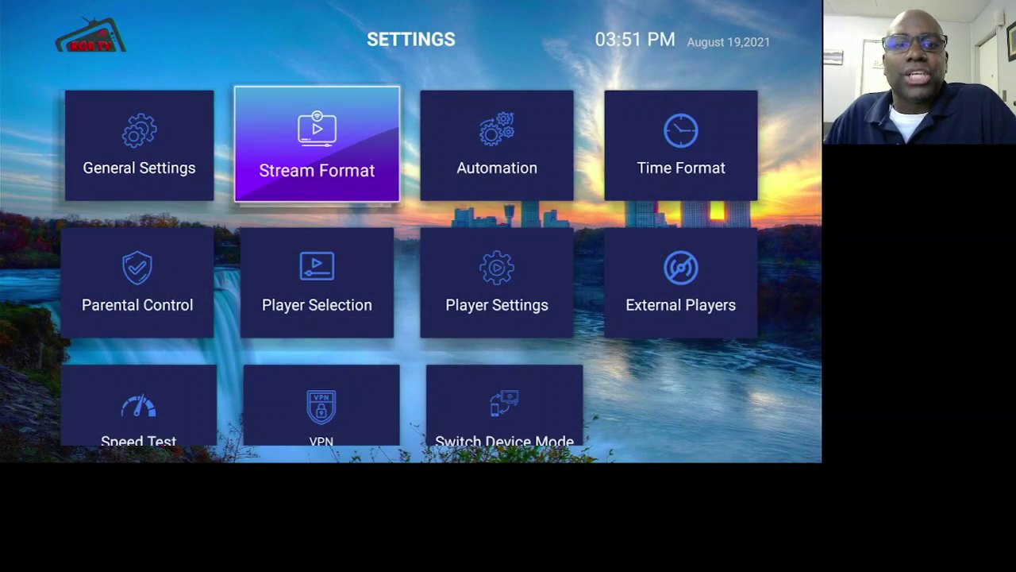
{"action": "key", "text": "Return"}
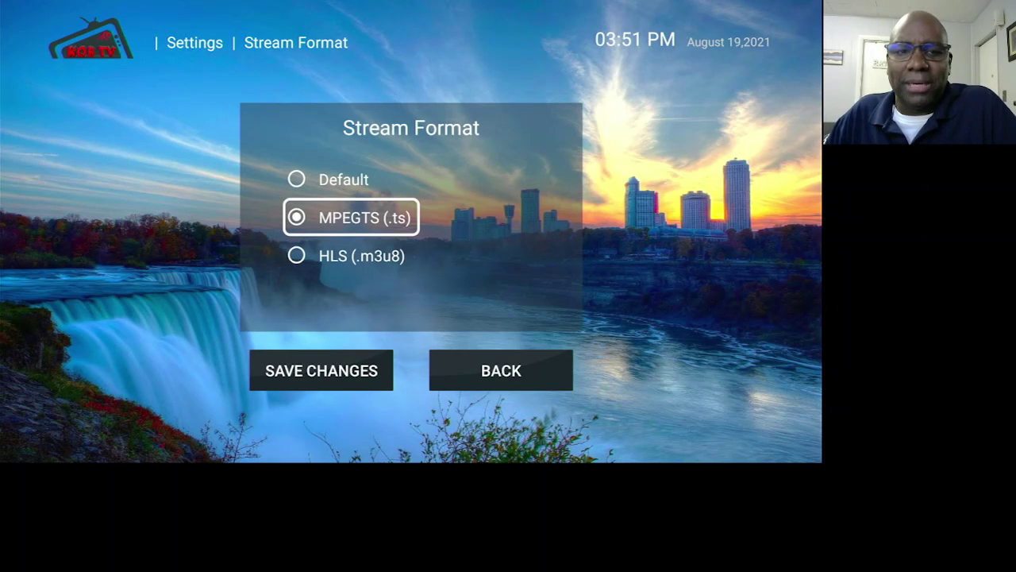
{"action": "key", "text": "Down"}
{"action": "key", "text": "Right"}
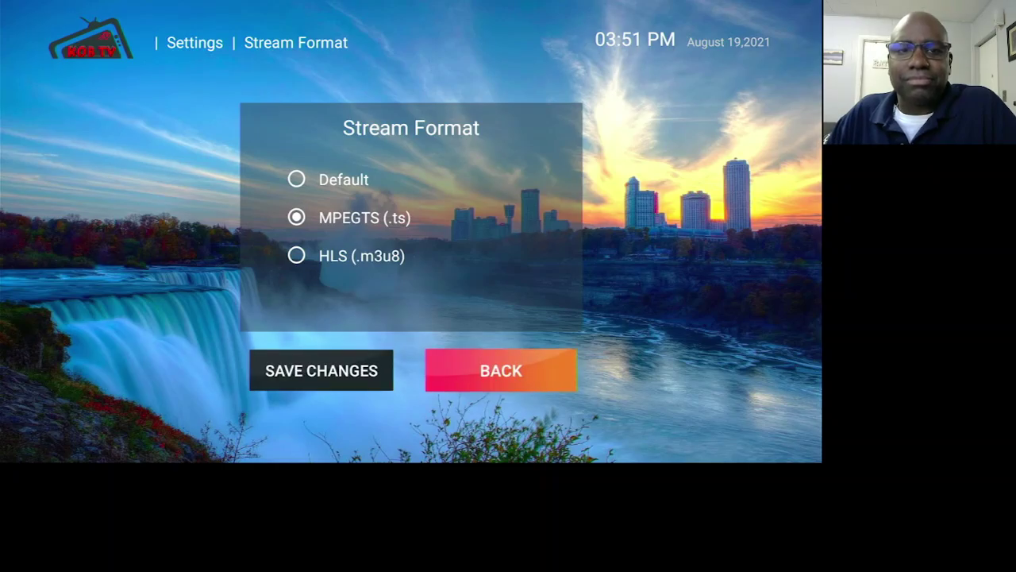
{"action": "key", "text": "Return"}
{"action": "key", "text": "Right"}
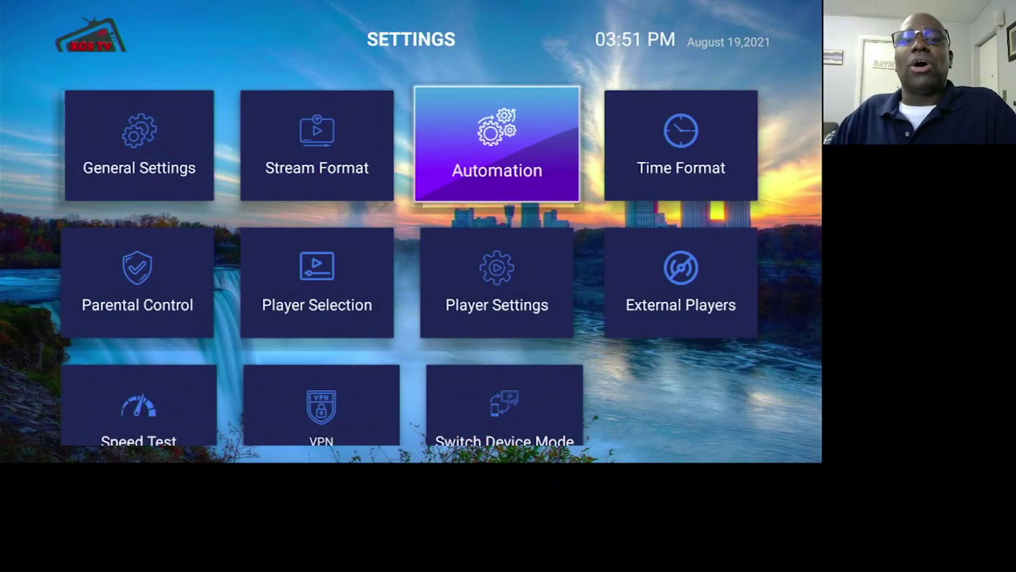
{"action": "key", "text": "Return"}
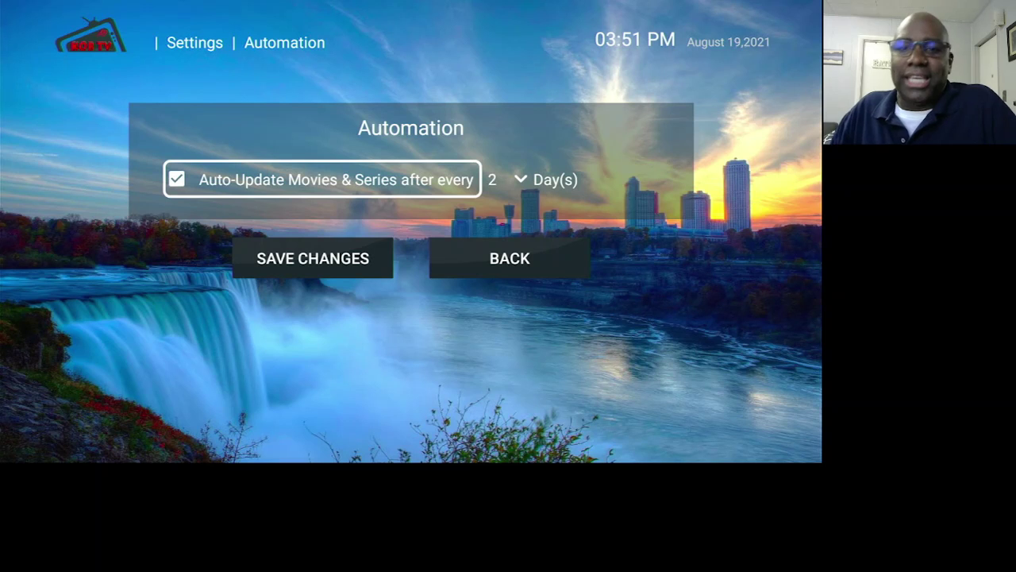
{"action": "key", "text": "Right"}
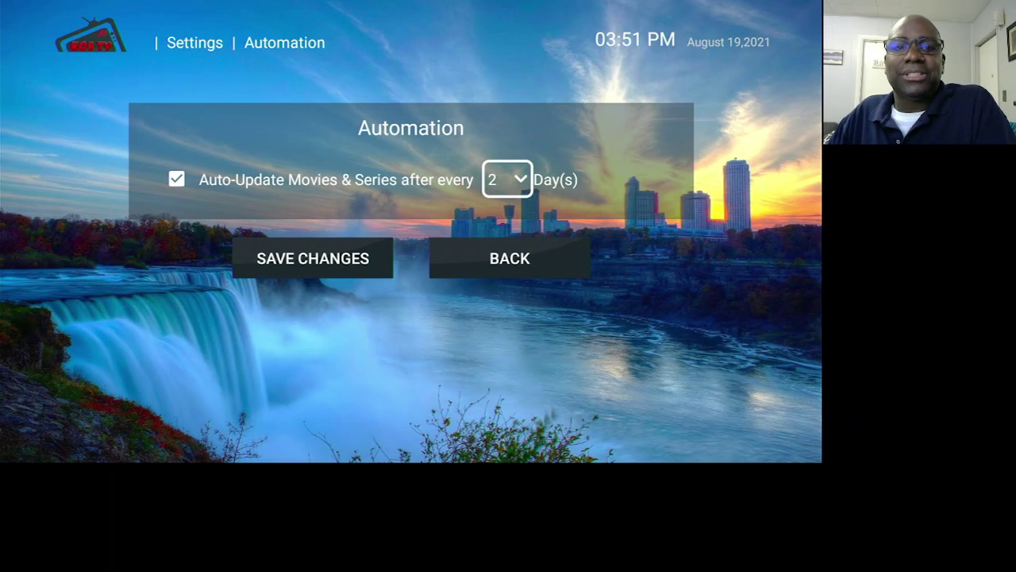
{"action": "key", "text": "Return"}
{"action": "key", "text": "Up"}
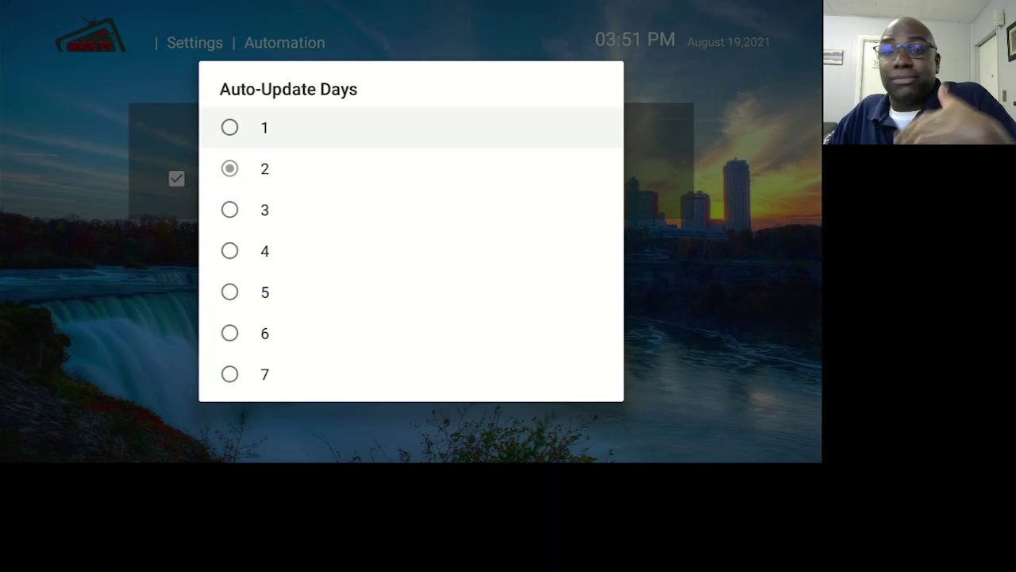
{"action": "key", "text": "Down"}
{"action": "key", "text": "Down"}
{"action": "key", "text": "Down"}
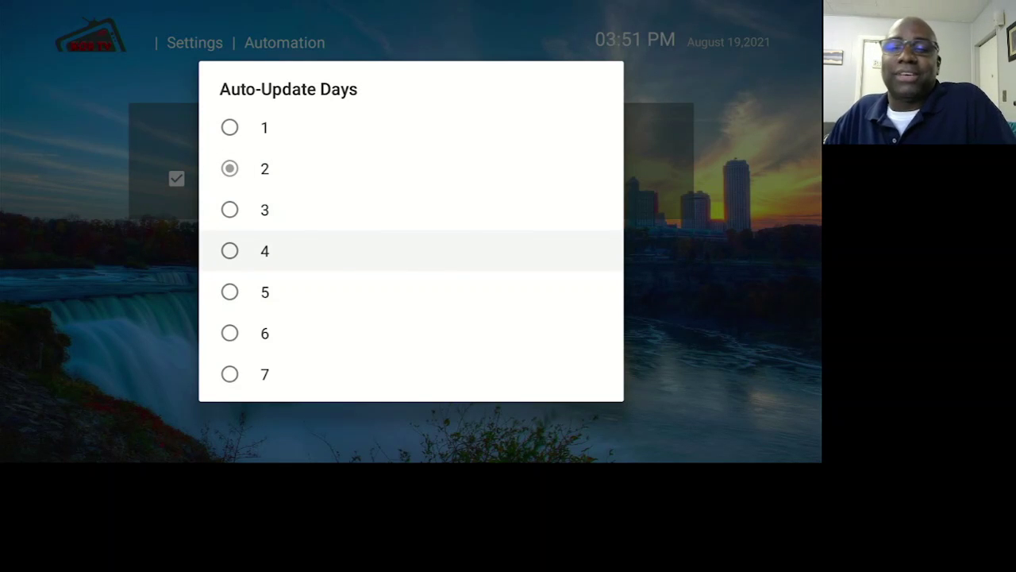
{"action": "key", "text": "Escape"}
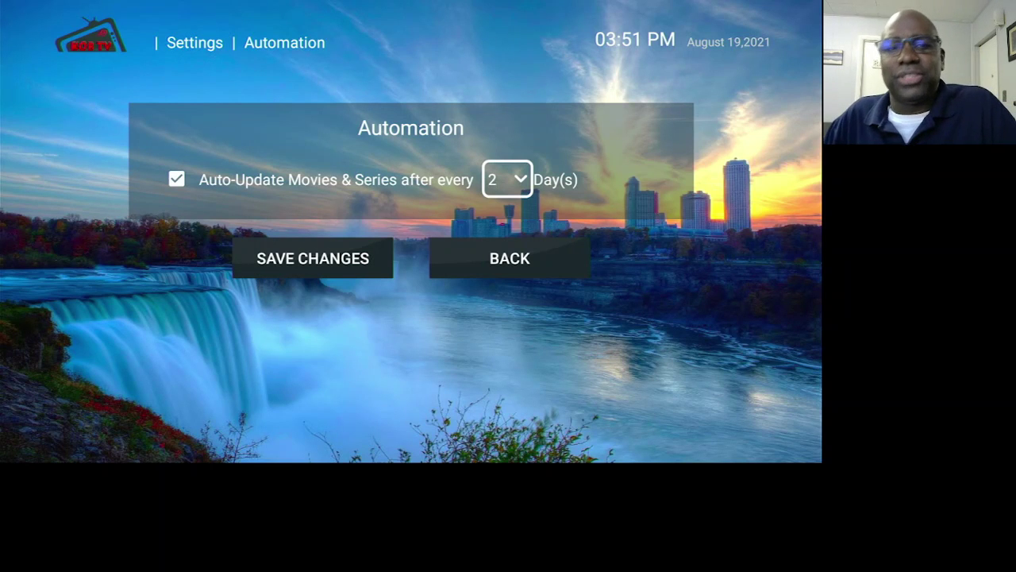
{"action": "key", "text": "Down"}
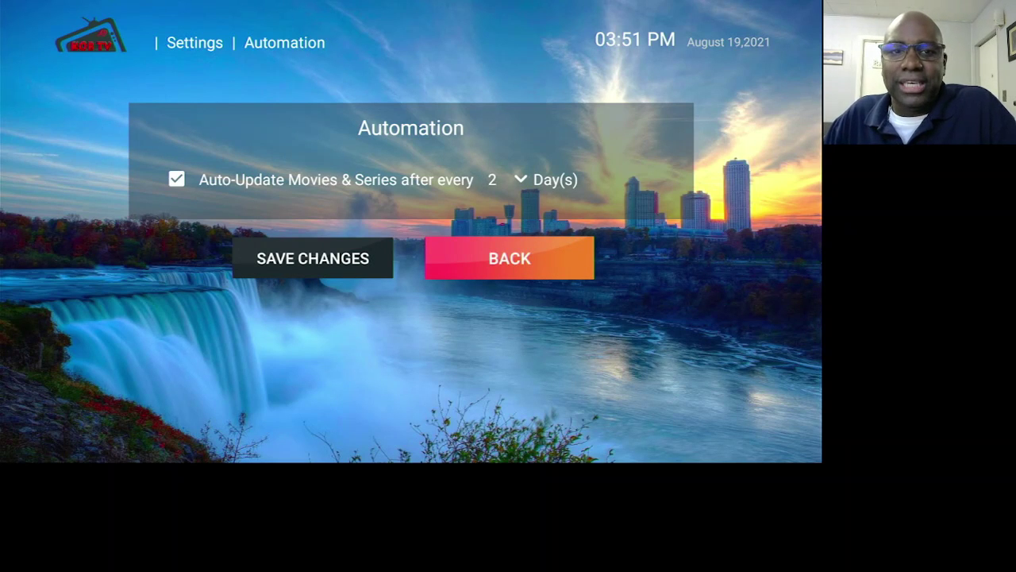
{"action": "key", "text": "Return"}
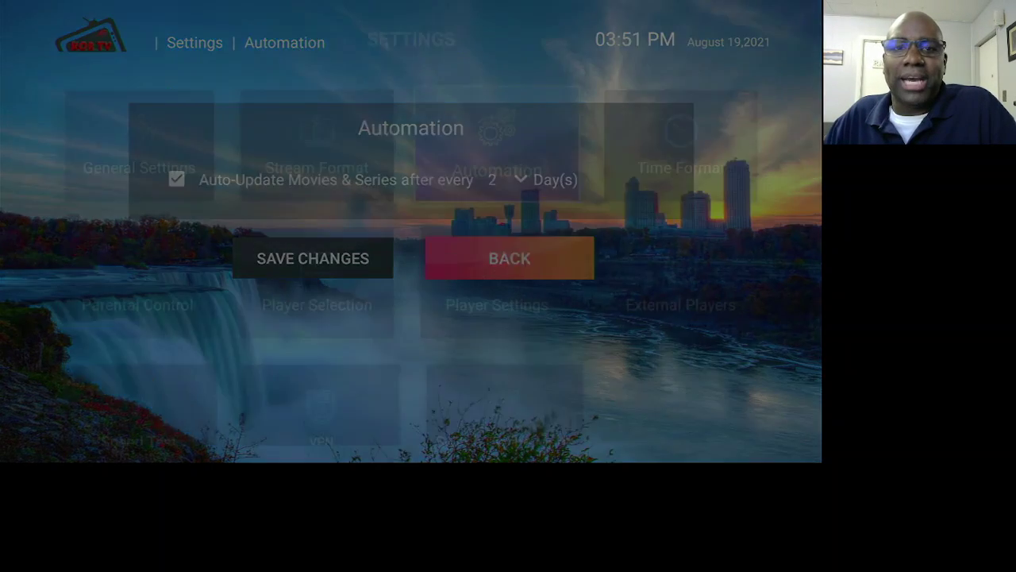
In Time Format, select 24 Hours Format and save it
{"action": "key", "text": "Right"}
{"action": "key", "text": "Return"}
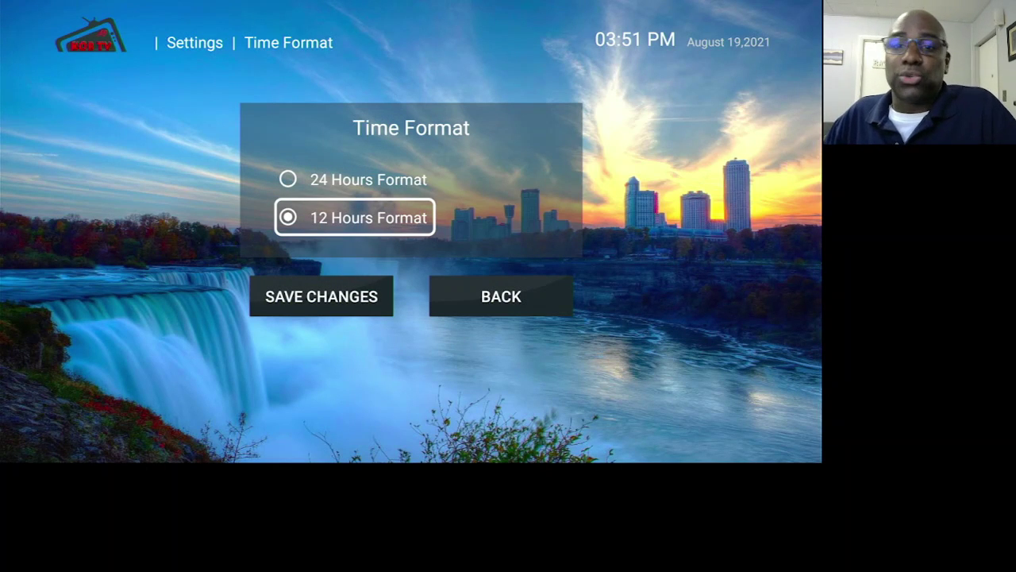
{"action": "key", "text": "Up"}
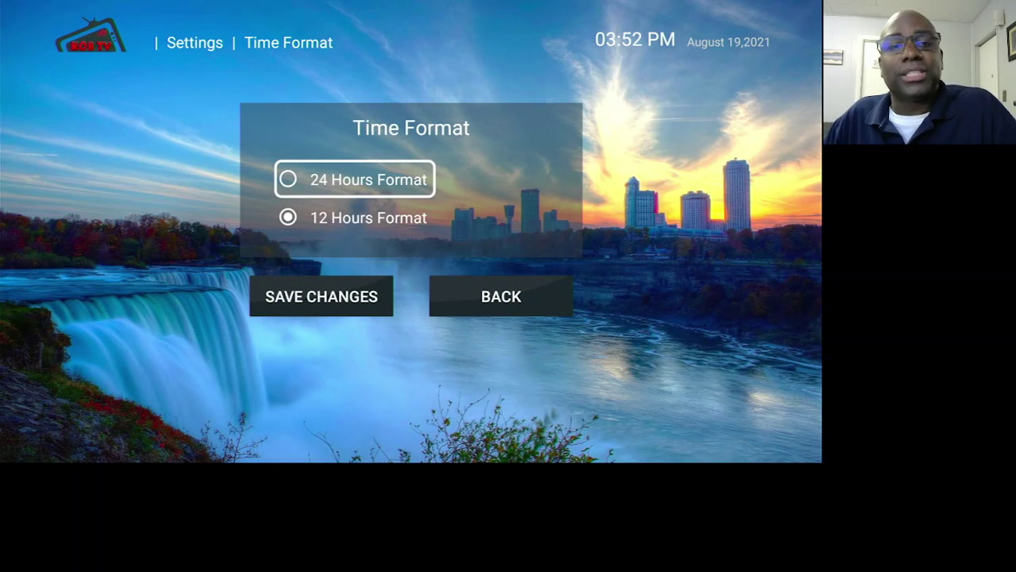
{"action": "key", "text": "Return"}
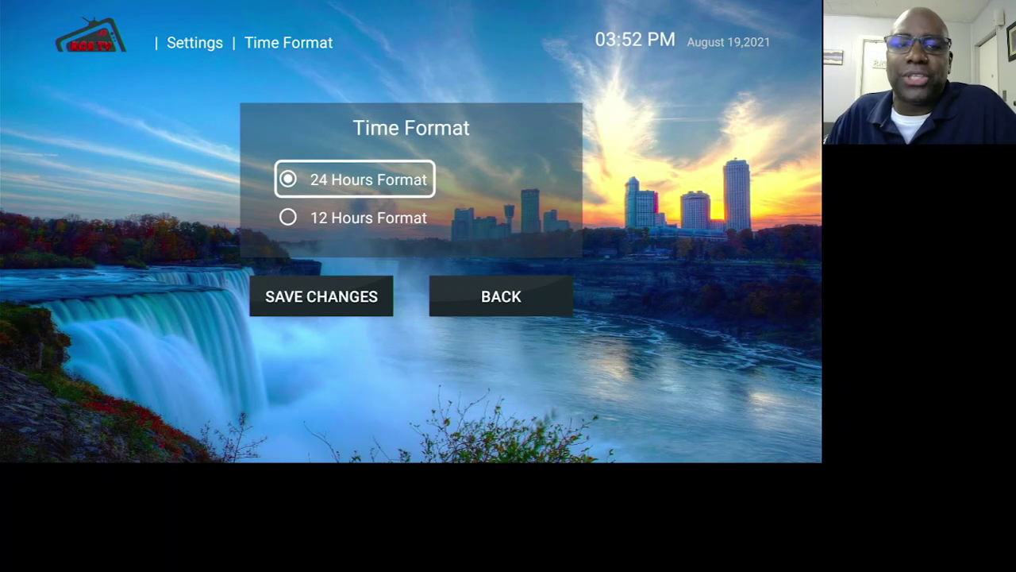
{"action": "key", "text": "Down"}
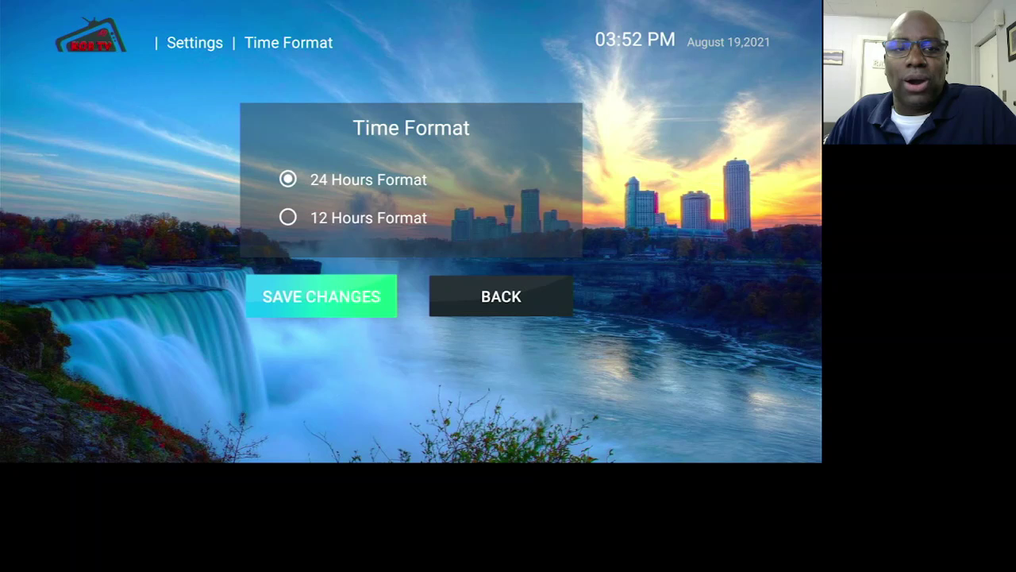
{"action": "key", "text": "Return"}
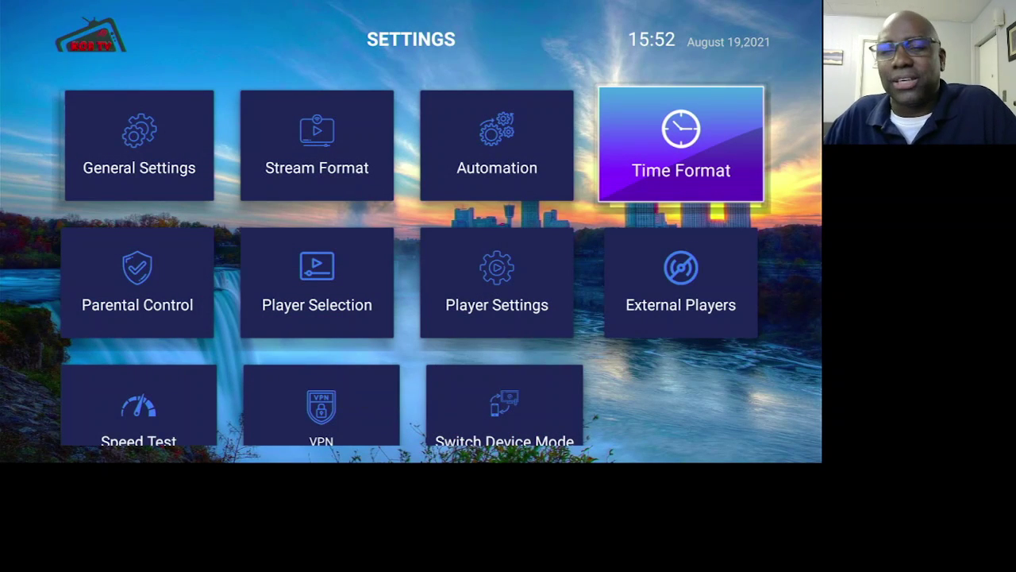
Switch Time Format back to 12 Hours Format and save the change
{"action": "key", "text": "Return"}
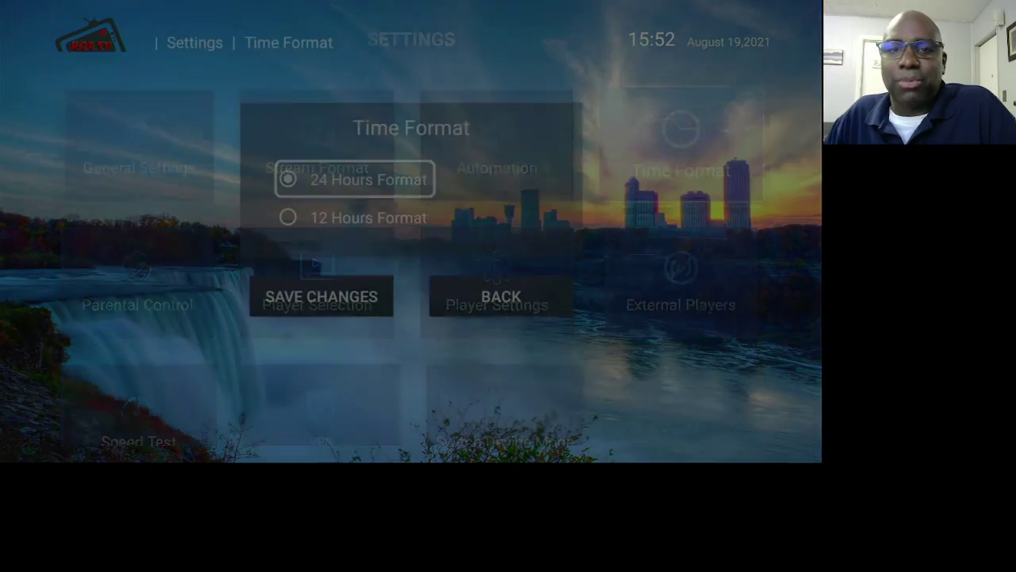
{"action": "key", "text": "Down"}
{"action": "key", "text": "Return"}
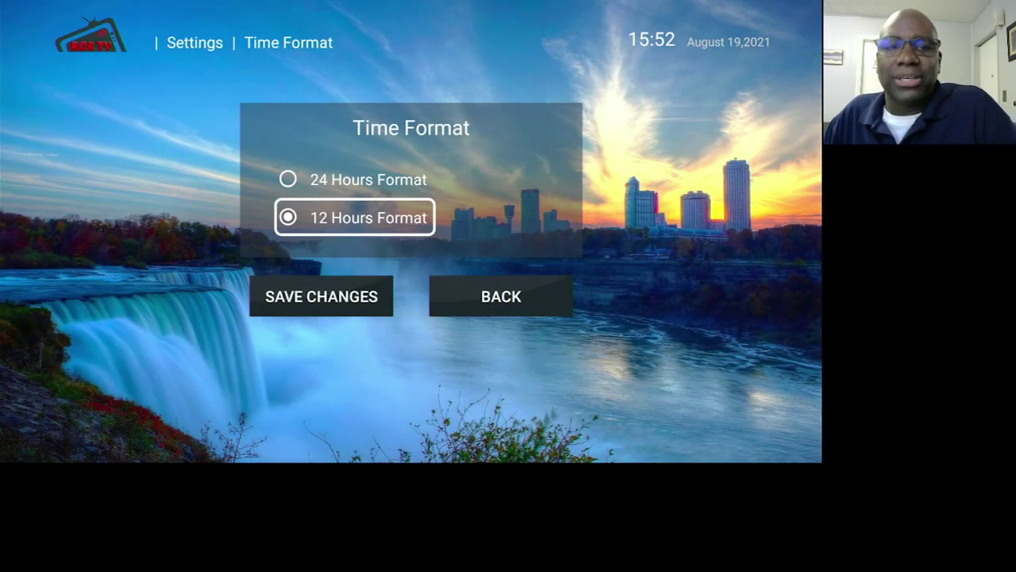
{"action": "key", "text": "Down"}
{"action": "key", "text": "Return"}
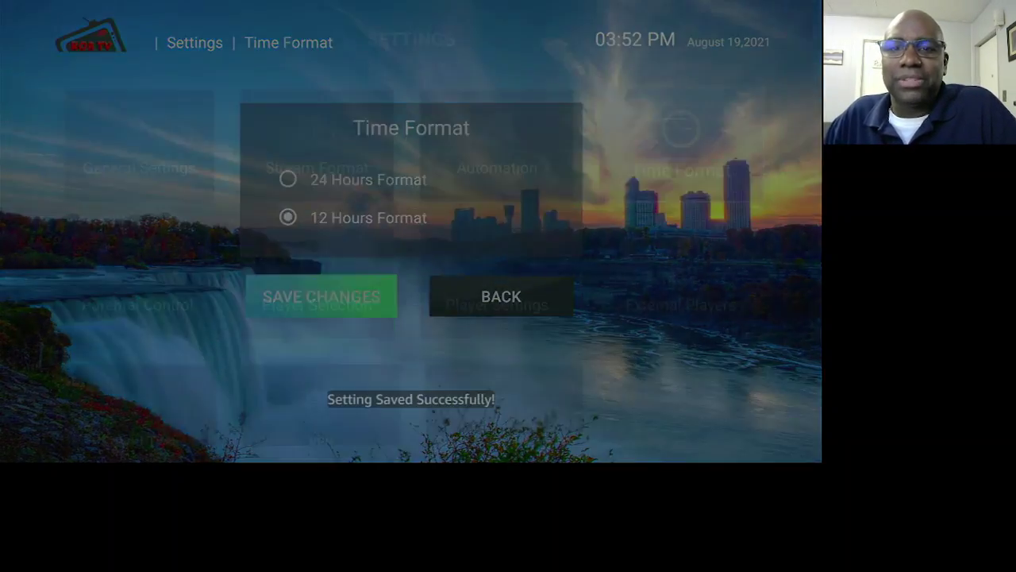
{"action": "key", "text": "Down"}
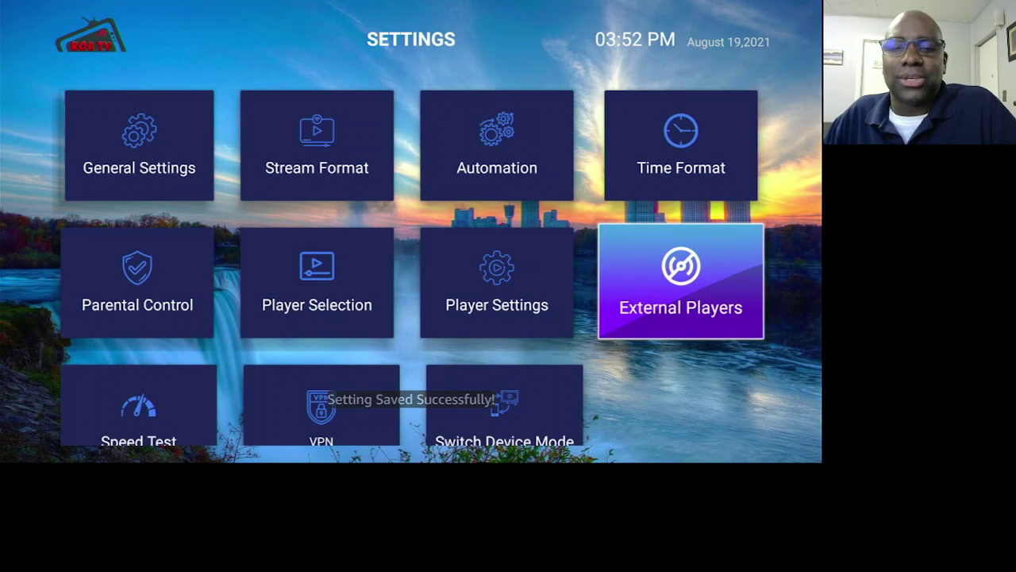
Under External Players, add VLC as a player and return to the Settings page
{"action": "key", "text": "Return"}
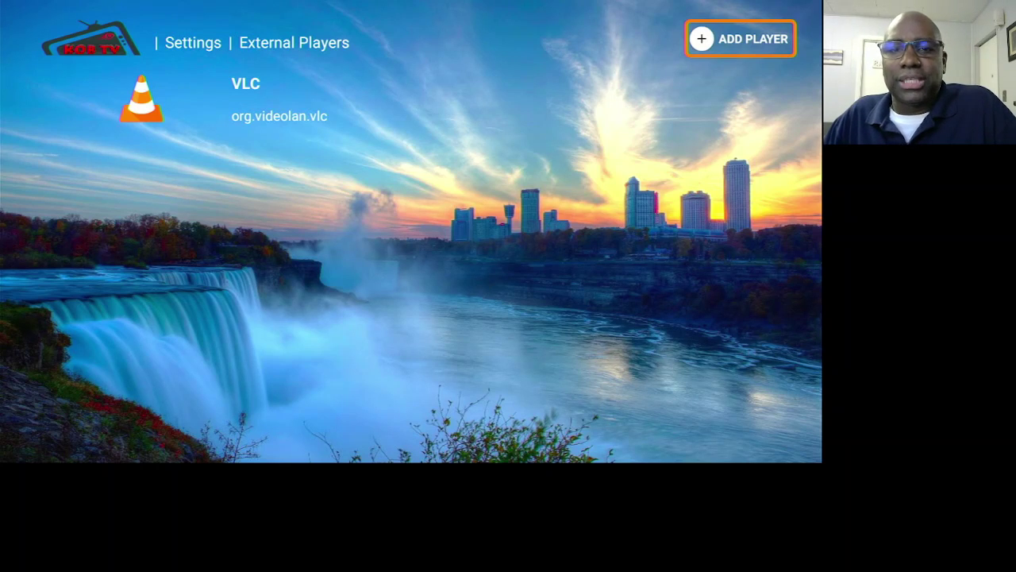
{"action": "key", "text": "Return"}
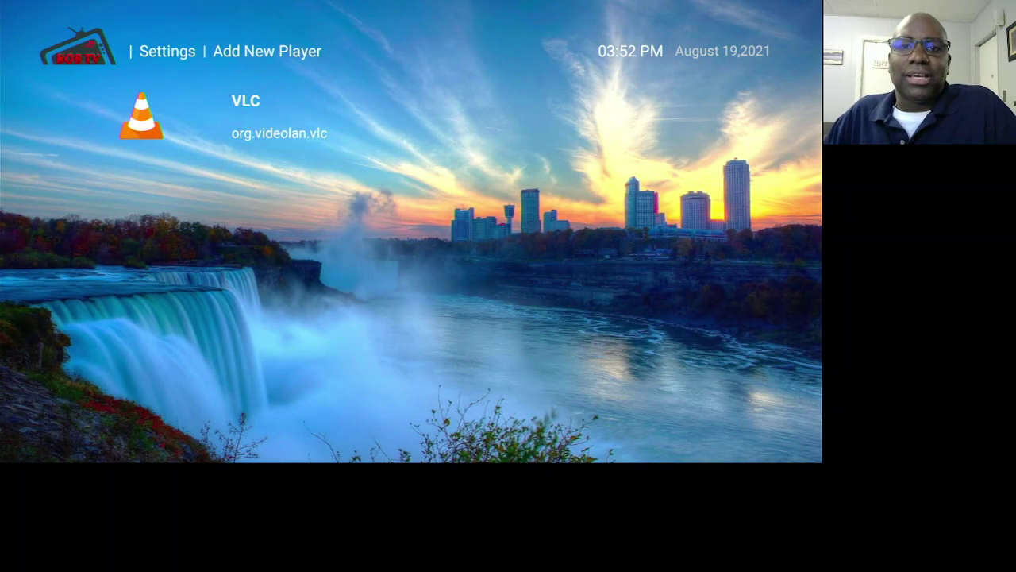
{"action": "key", "text": "Down"}
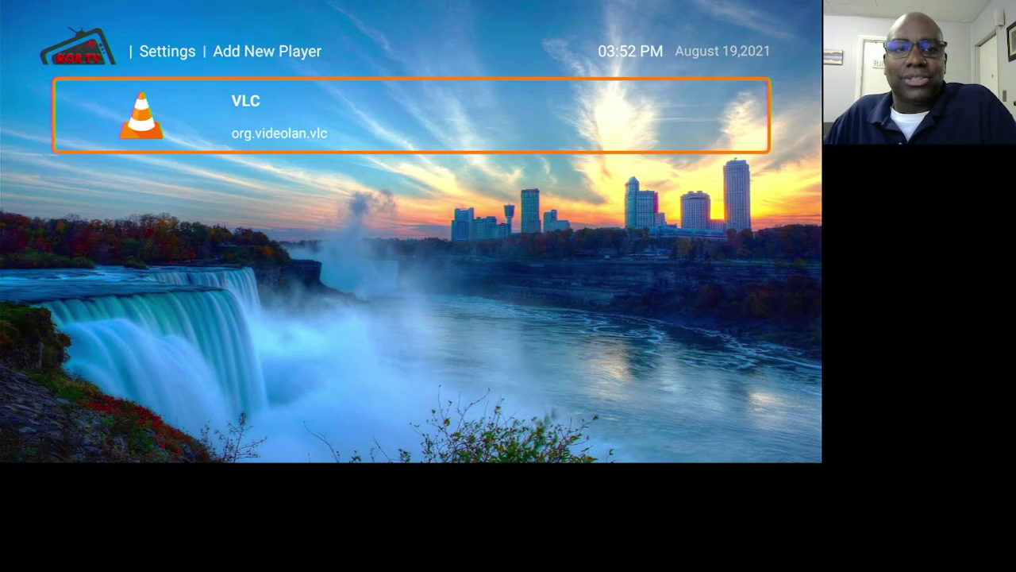
{"action": "key", "text": "Return"}
{"action": "key", "text": "Return"}
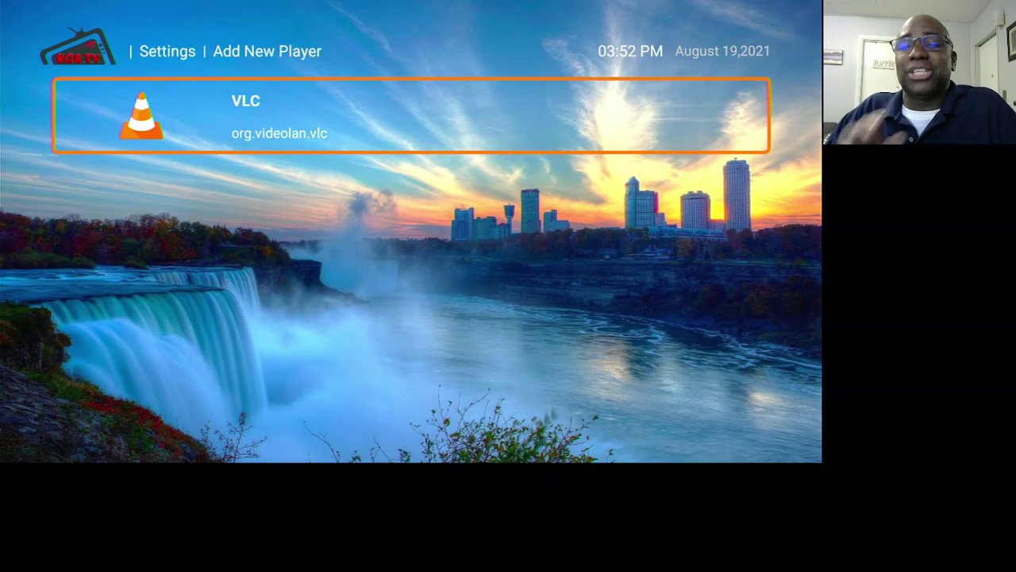
{"action": "key", "text": "Return"}
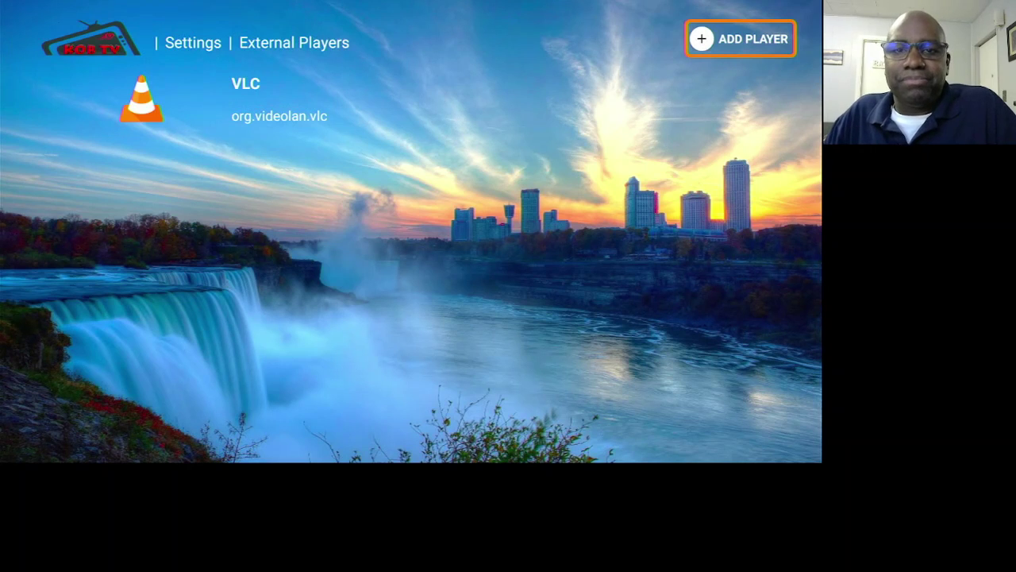
{"action": "key", "text": "Escape"}
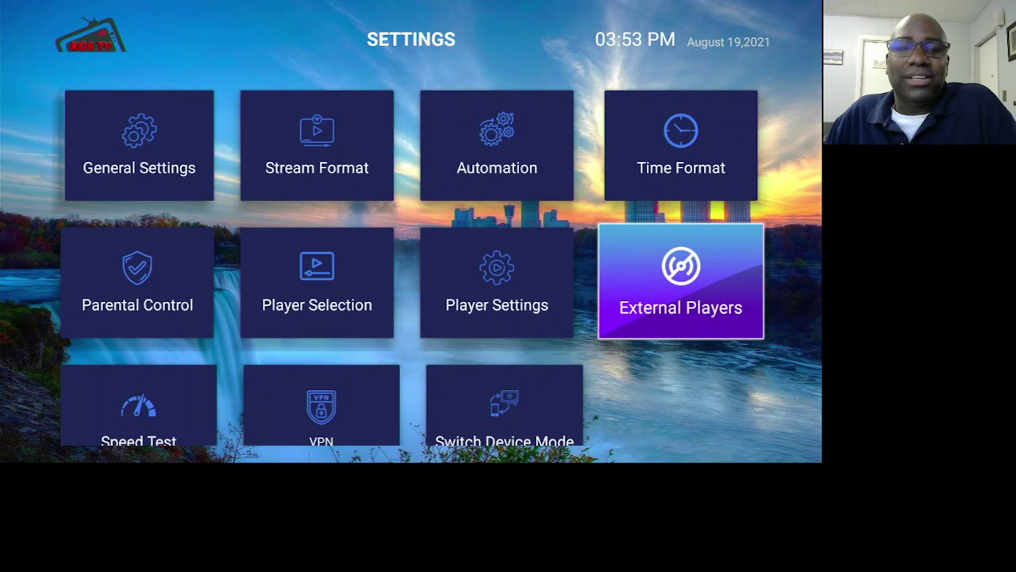
Move to the Player Settings tile and open the built-in player settings
{"action": "key", "text": "Left"}
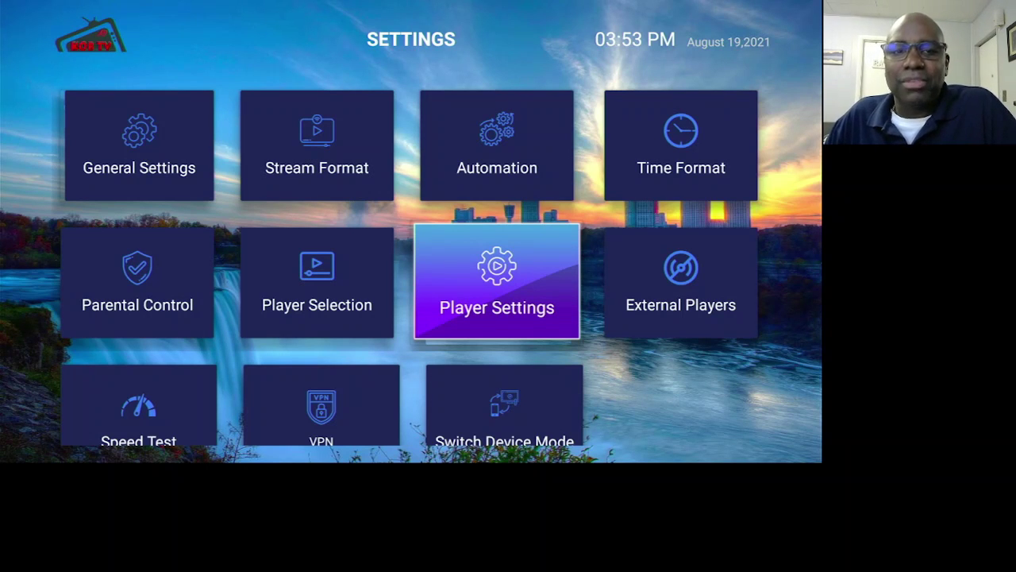
{"action": "key", "text": "Return"}
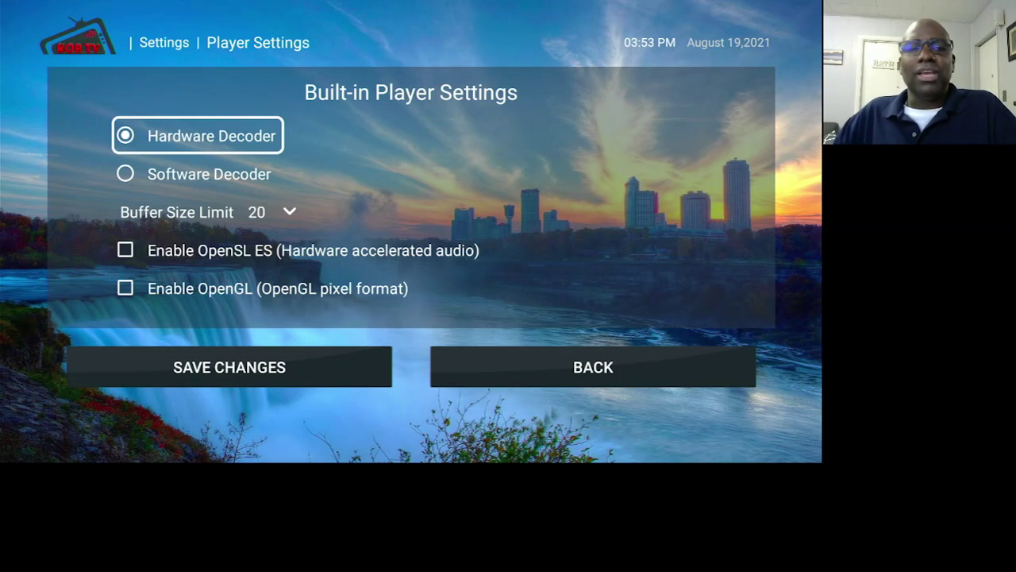
{"action": "key", "text": "Down"}
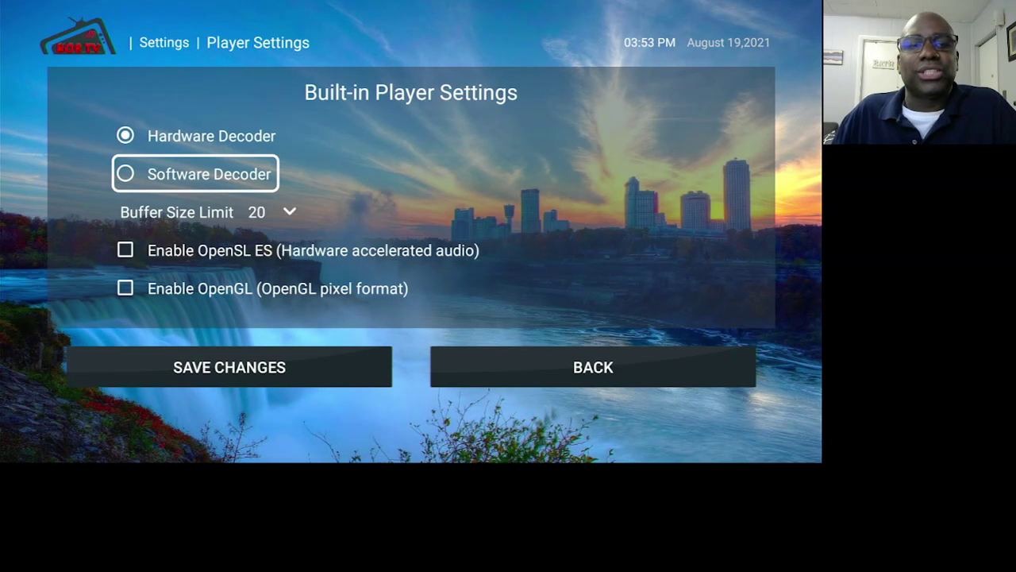
{"action": "key", "text": "Up"}
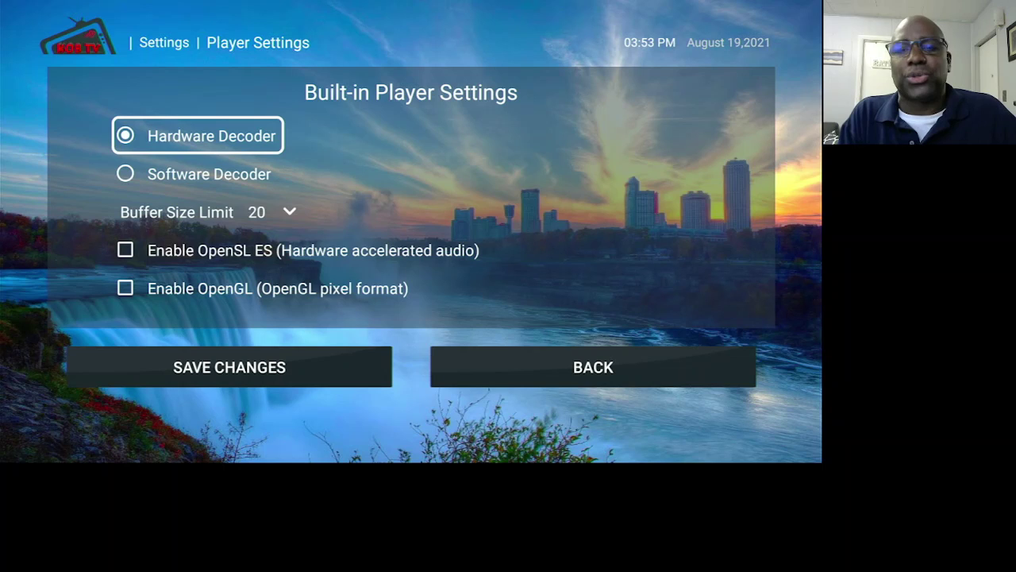
{"action": "key", "text": "Down"}
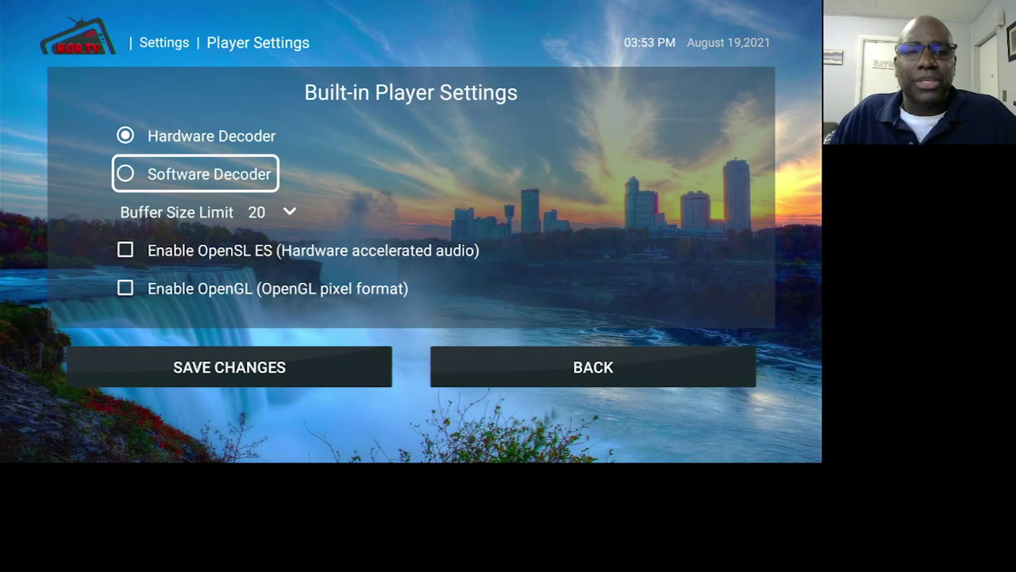
{"action": "key", "text": "Up"}
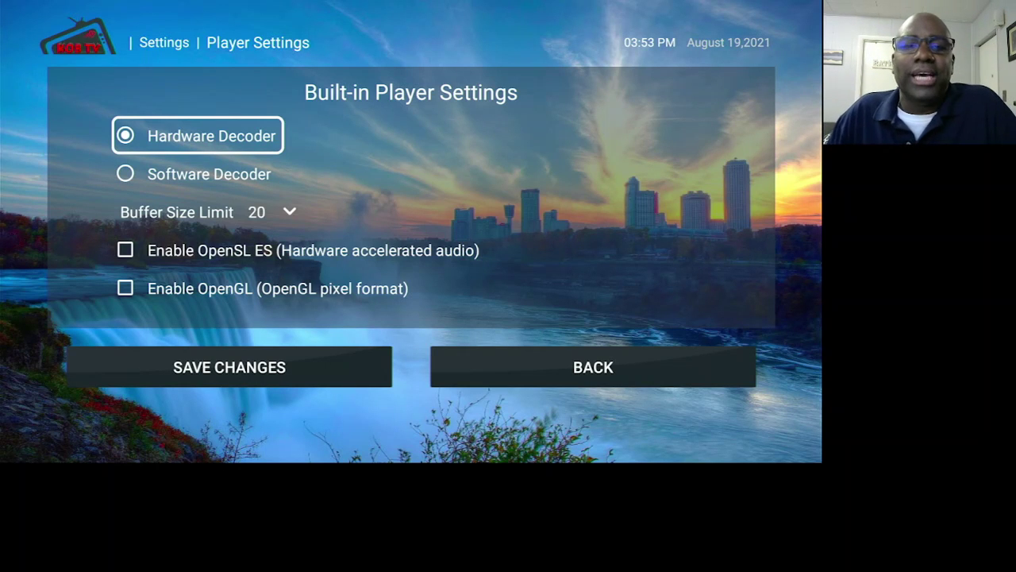
{"action": "key", "text": "Down"}
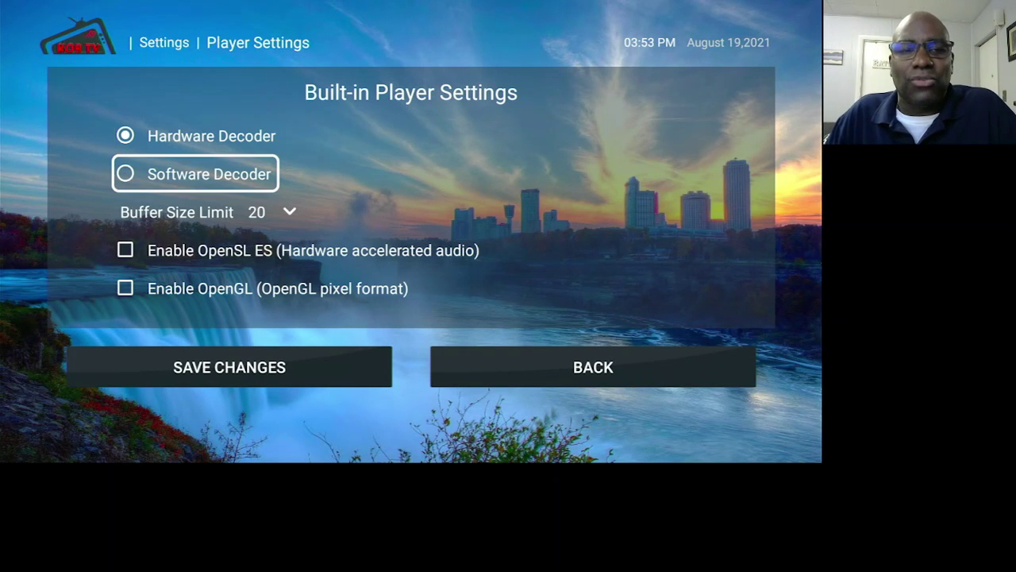
{"action": "key", "text": "Up"}
{"action": "key", "text": "Down"}
{"action": "key", "text": "Down"}
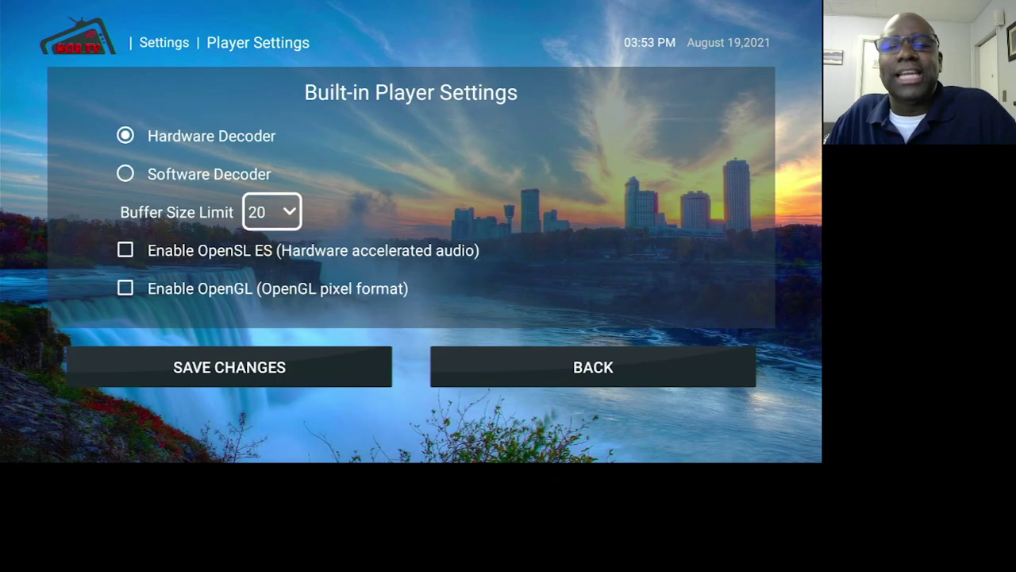
{"action": "key", "text": "Return"}
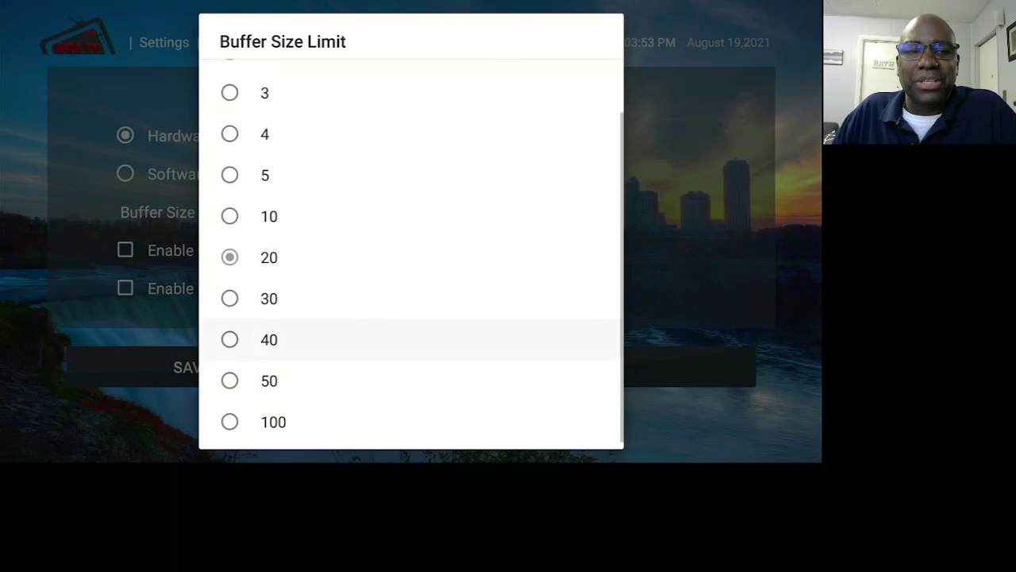
{"action": "key", "text": "Up"}
{"action": "key", "text": "Up"}
{"action": "key", "text": "Down"}
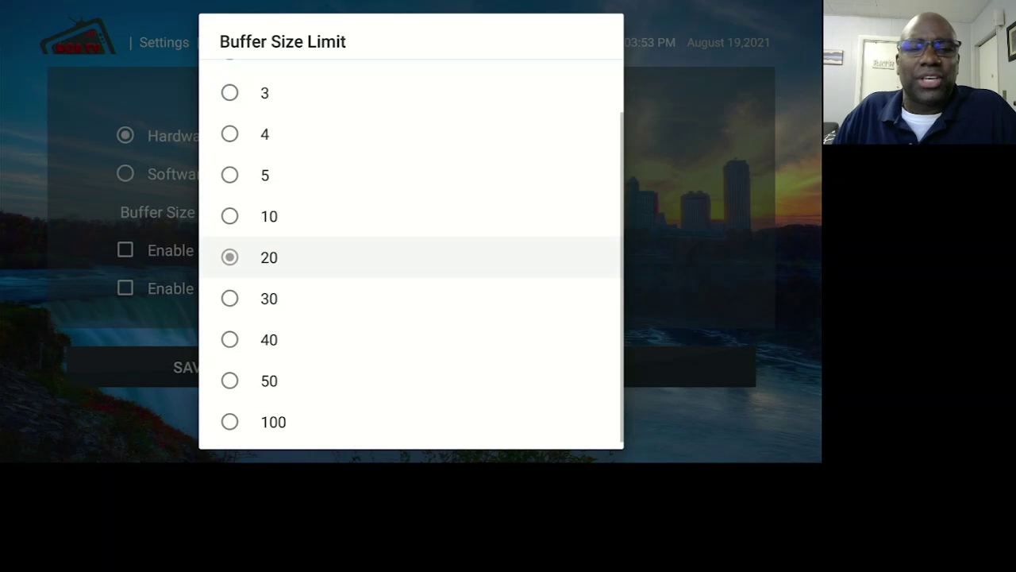
{"action": "key", "text": "Return"}
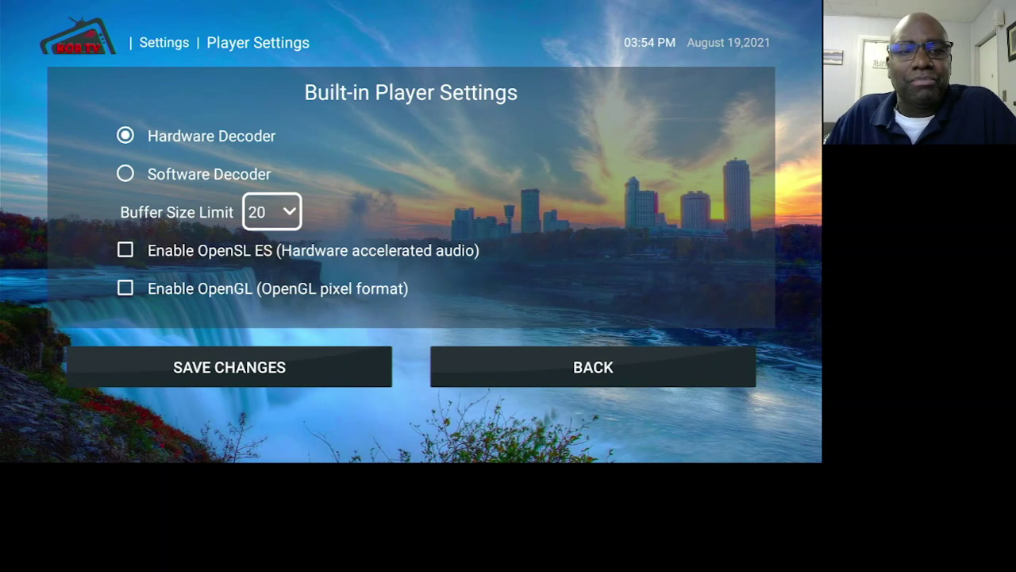
Check and uncheck Enable OpenSL ES and Enable OpenGL, then exit Built-in Player Settings unsaved
{"action": "key", "text": "Down"}
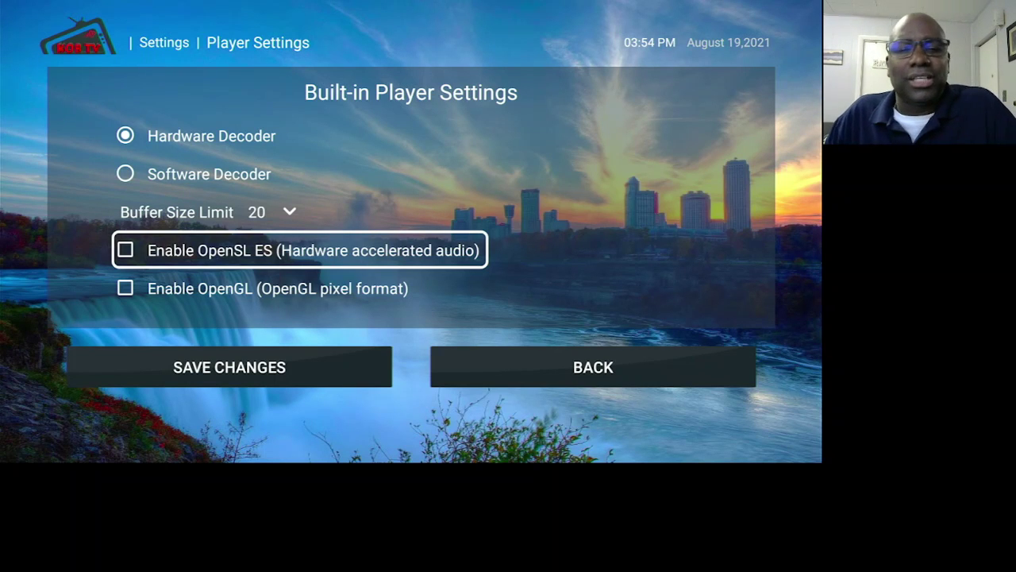
{"action": "key", "text": "Return"}
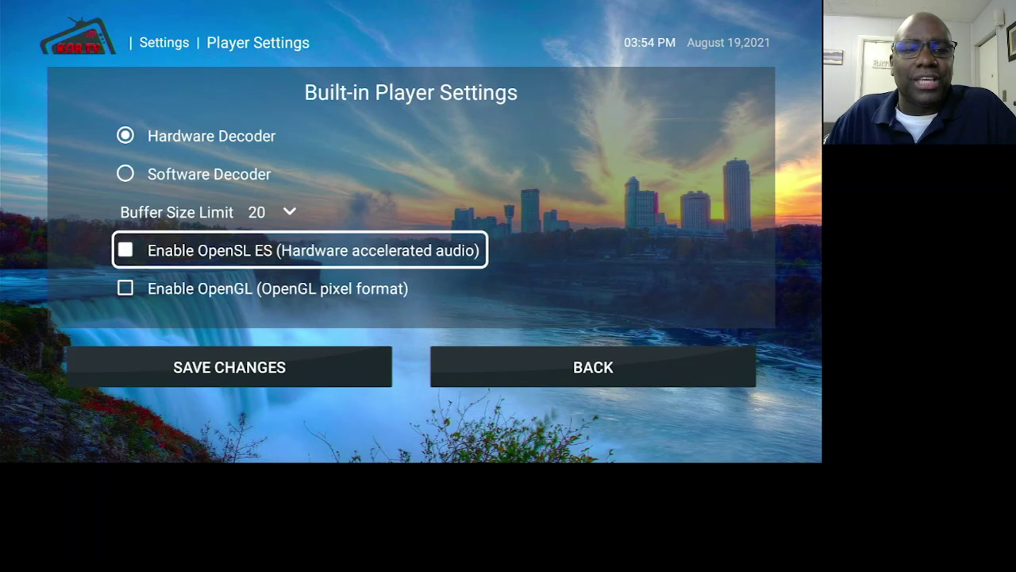
{"action": "key", "text": "Down"}
{"action": "key", "text": "Return"}
{"action": "key", "text": "Return"}
{"action": "key", "text": "Up"}
{"action": "key", "text": "Return"}
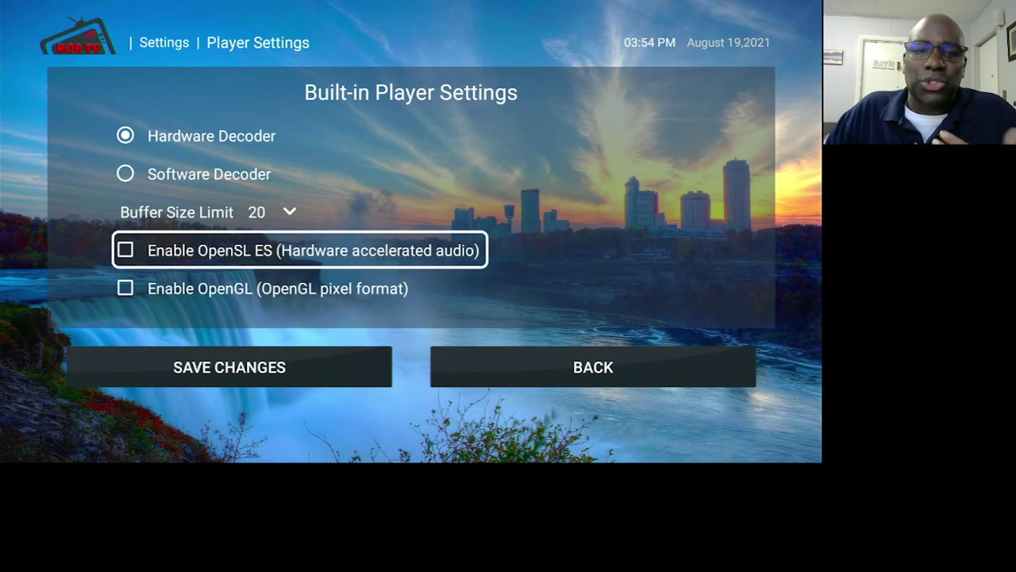
{"action": "key", "text": "Down"}
{"action": "key", "text": "Down"}
{"action": "key", "text": "Right"}
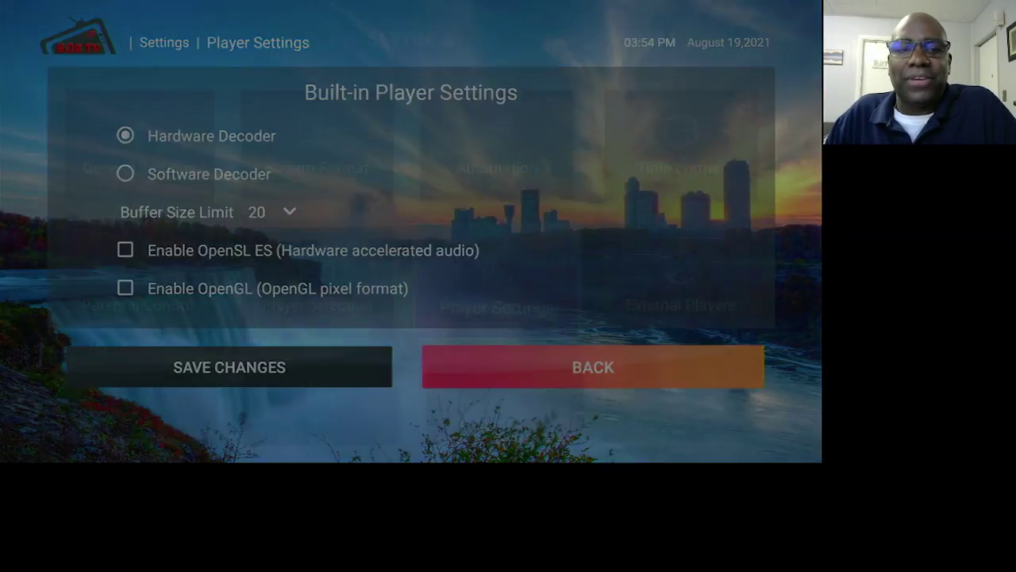
In Player Selection, preview VLC for Movies but keep Built-in Player
{"action": "key", "text": "Left"}
{"action": "key", "text": "Return"}
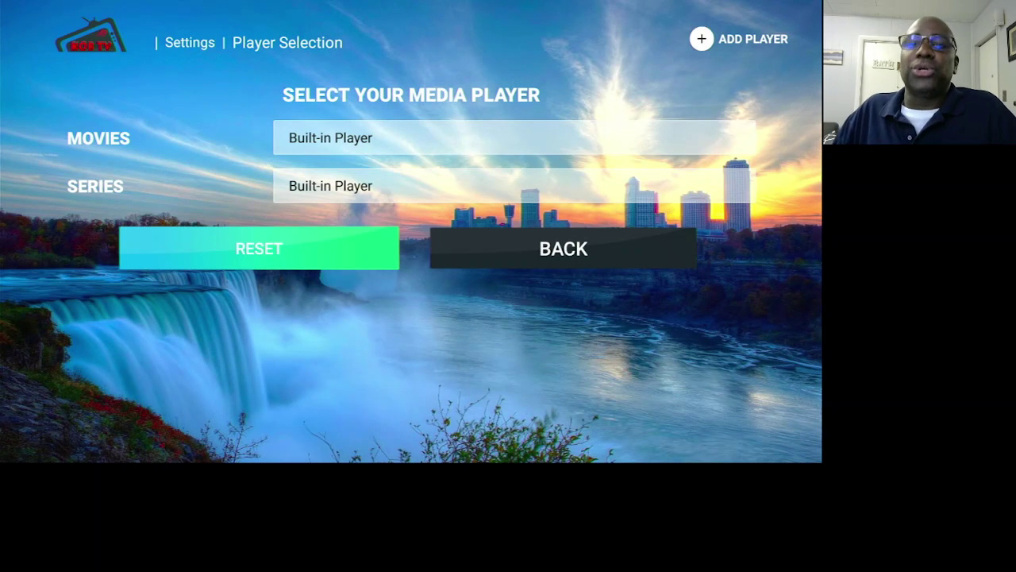
{"action": "key", "text": "Up"}
{"action": "key", "text": "Up"}
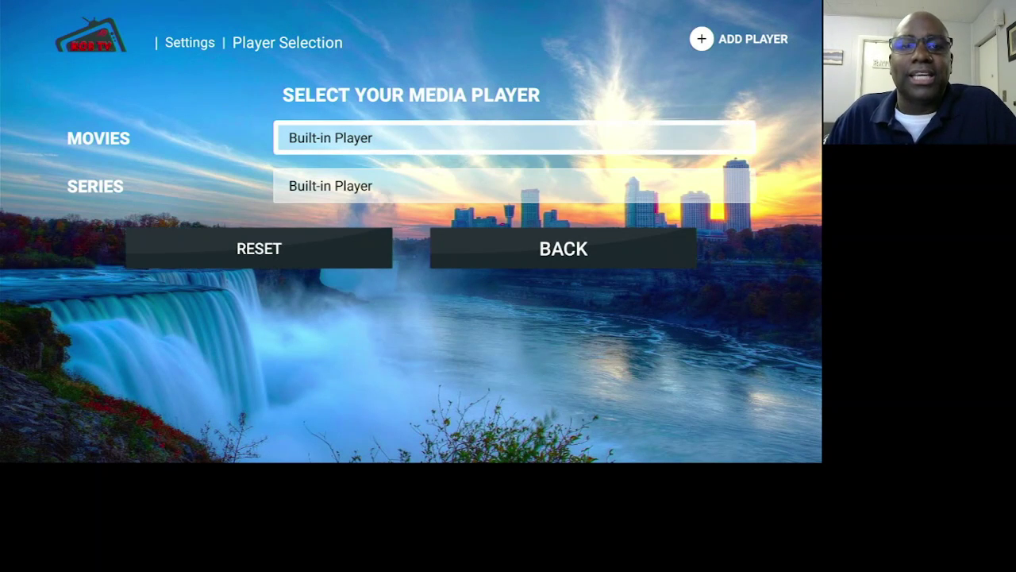
{"action": "key", "text": "Down"}
{"action": "key", "text": "Up"}
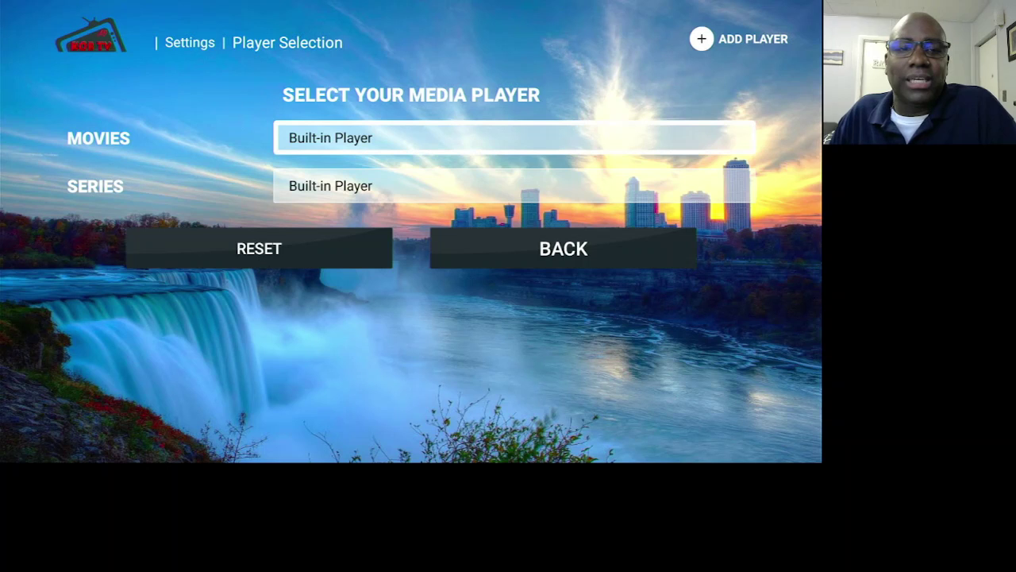
{"action": "key", "text": "Return"}
{"action": "key", "text": "Down"}
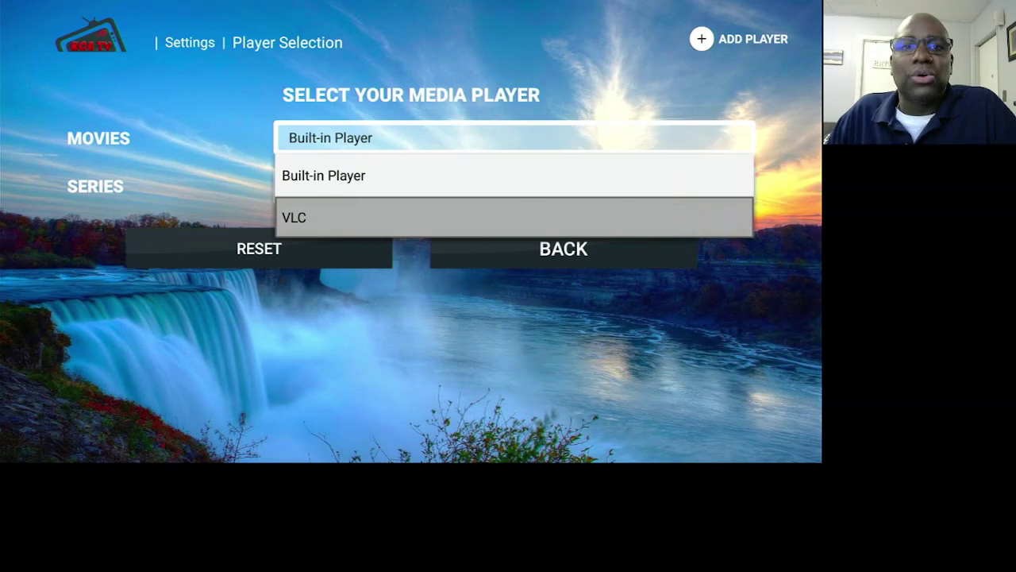
{"action": "key", "text": "Escape"}
Keep Built-in Player for Series and go back to the Settings grid
{"action": "key", "text": "Down"}
{"action": "key", "text": "Return"}
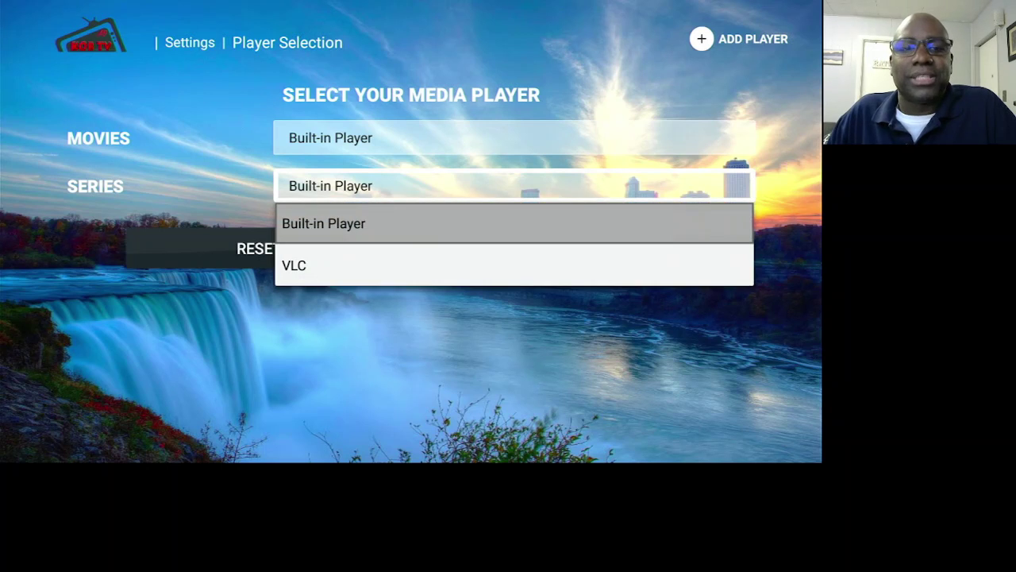
{"action": "key", "text": "Return"}
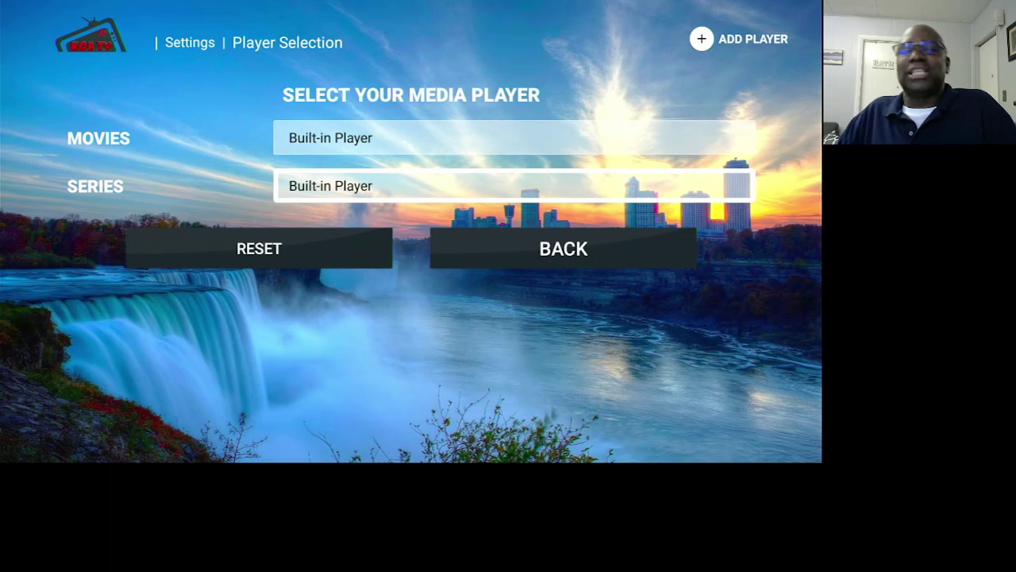
{"action": "key", "text": "Down"}
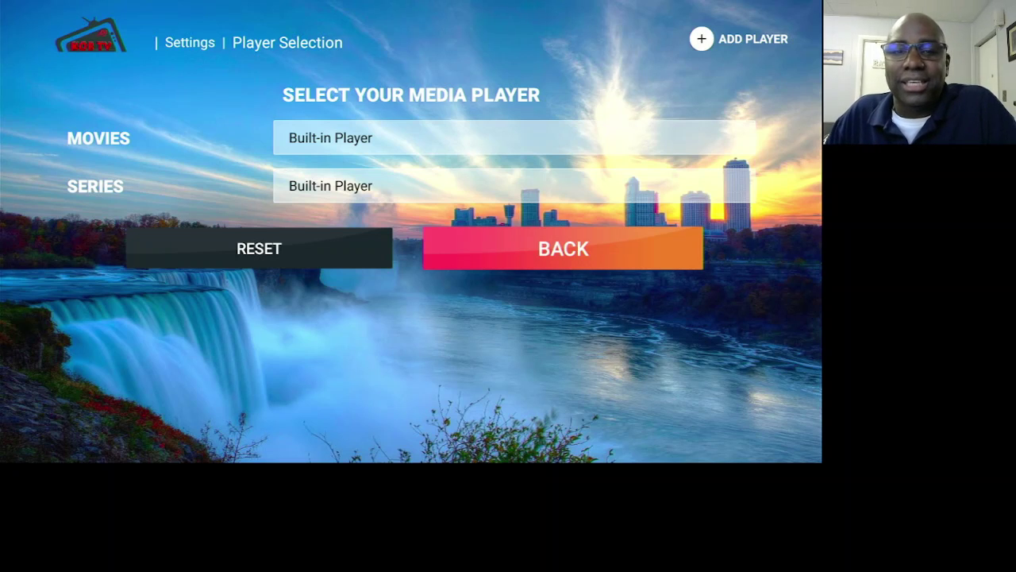
{"action": "key", "text": "Return"}
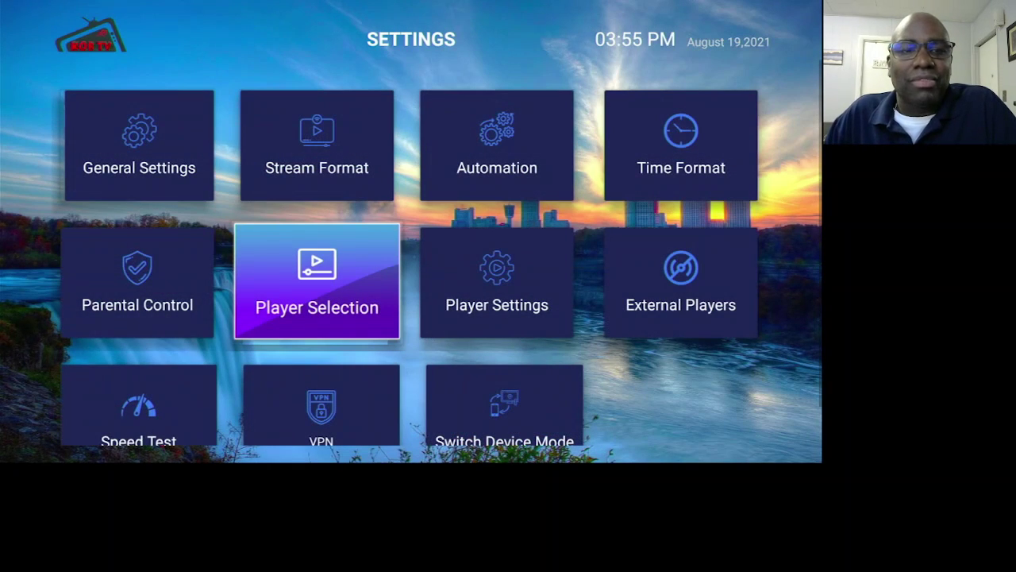
{"action": "key", "text": "Left"}
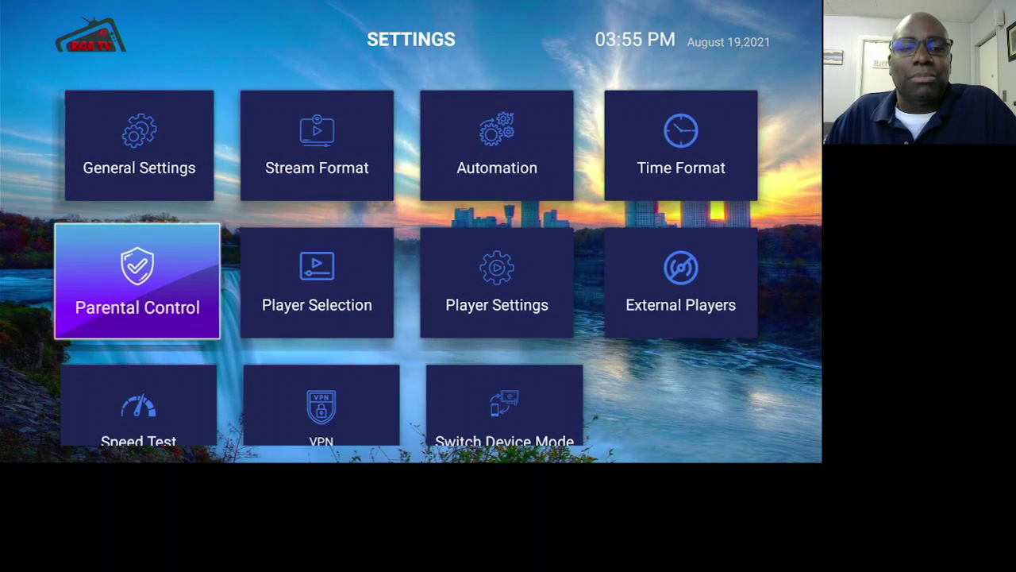
{"action": "key", "text": "Return"}
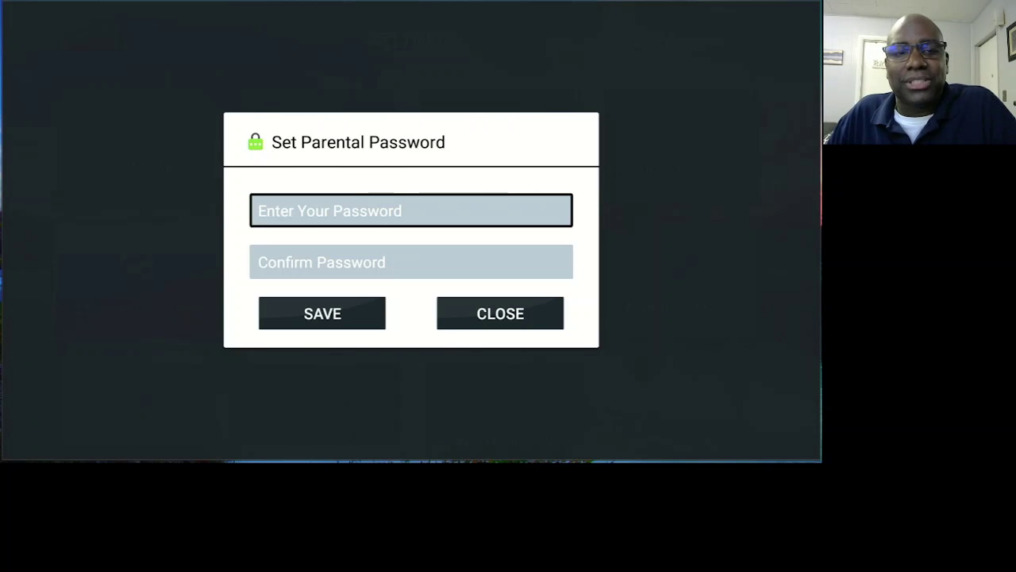
{"action": "key", "text": "Return"}
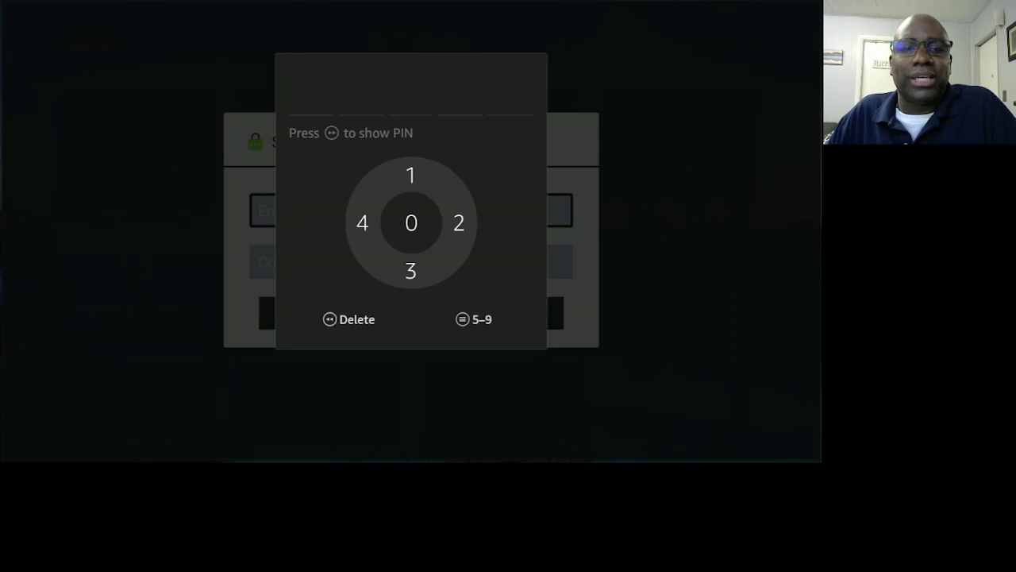
{"action": "key", "text": "Down"}
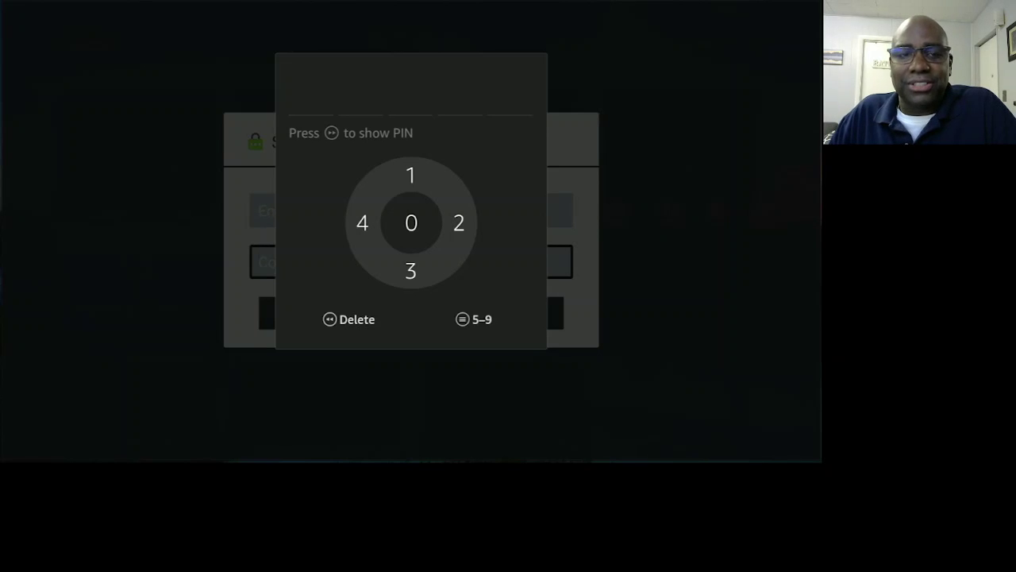
{"action": "key", "text": "Escape"}
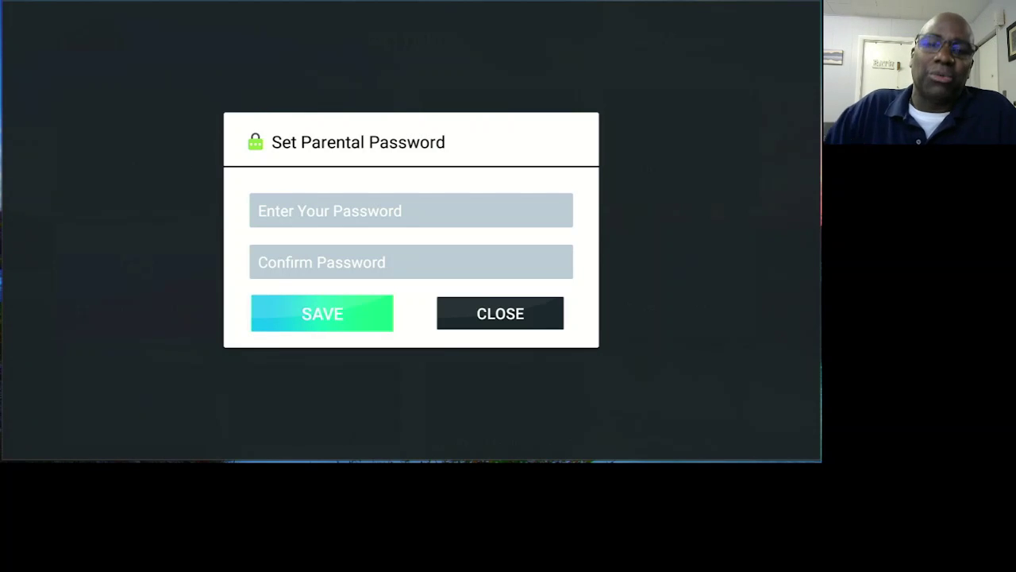
{"action": "key", "text": "Right"}
{"action": "key", "text": "Return"}
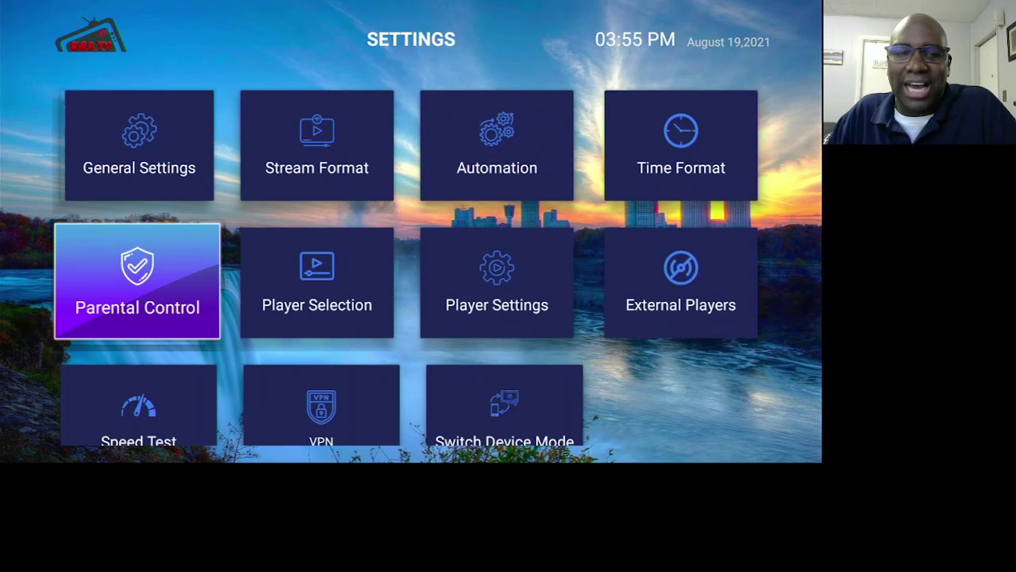
Run the Speed Test (about 50.68 Mbps down, 9.41 Mbps up) and return to Settings
{"action": "key", "text": "Down"}
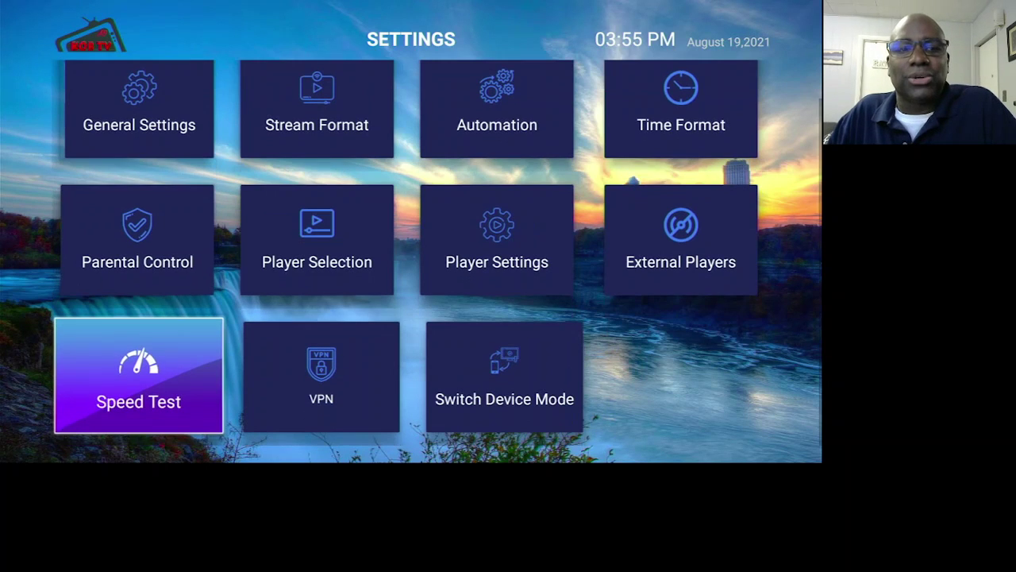
{"action": "key", "text": "Return"}
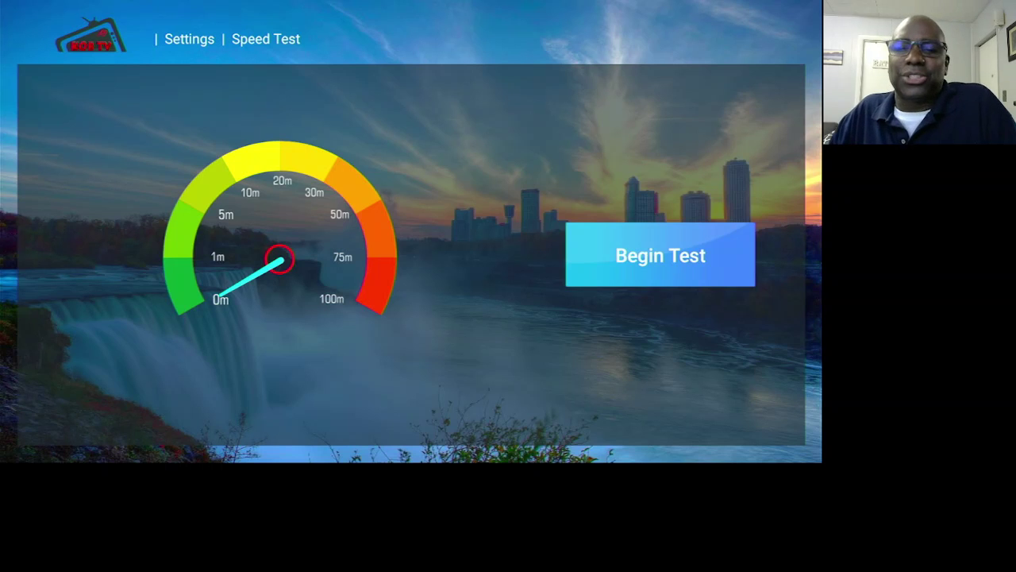
{"action": "key", "text": "Return"}
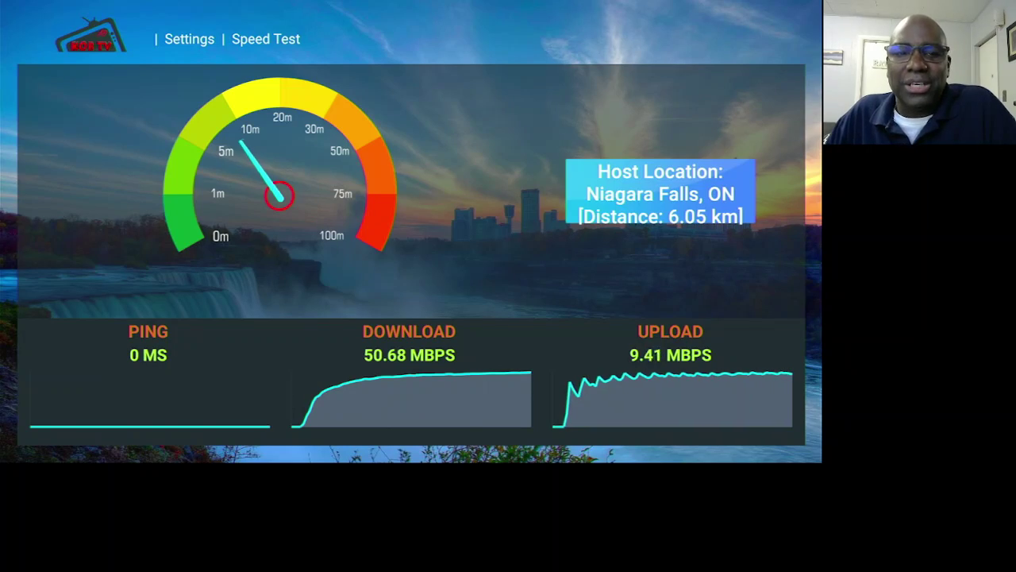
{"action": "key", "text": "Escape"}
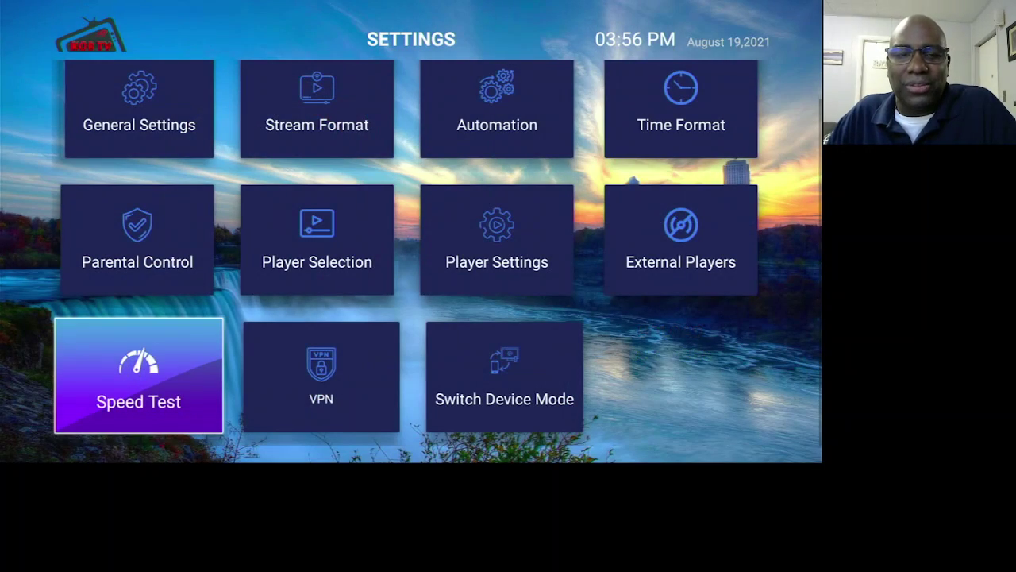
{"action": "key", "text": "Right"}
{"action": "key", "text": "Return"}
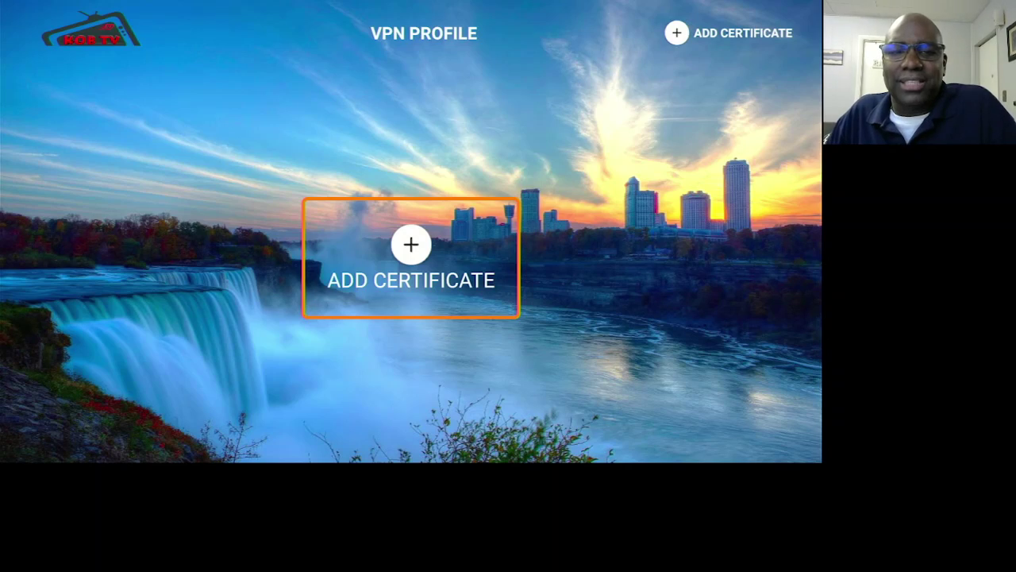
{"action": "key", "text": "Escape"}
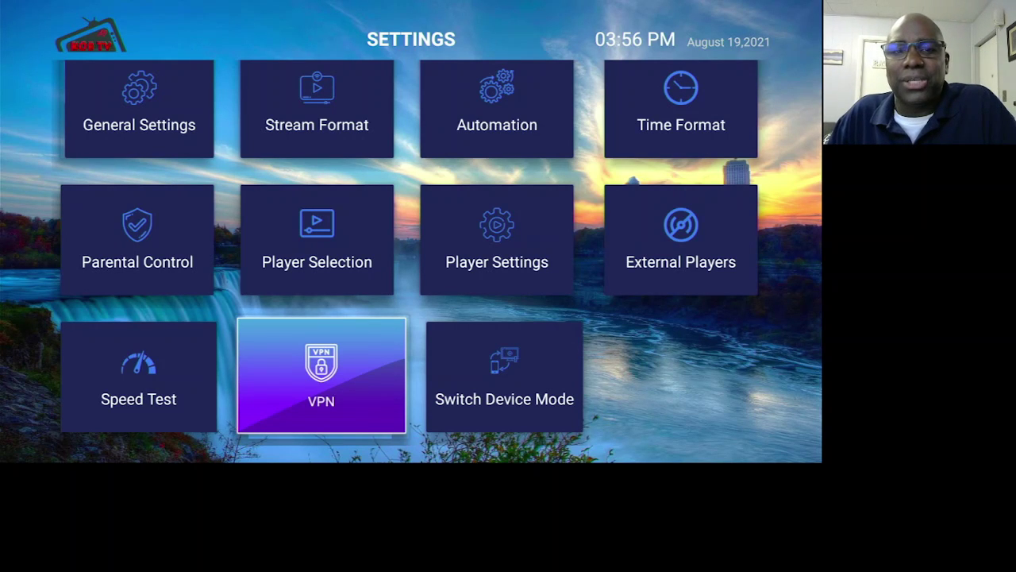
{"action": "key", "text": "Right"}
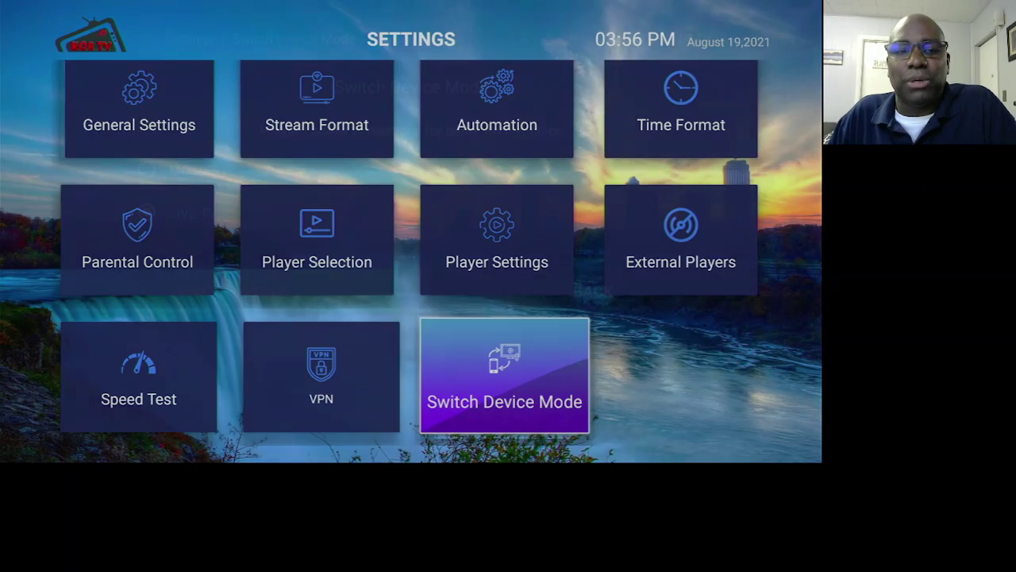
{"action": "key", "text": "Return"}
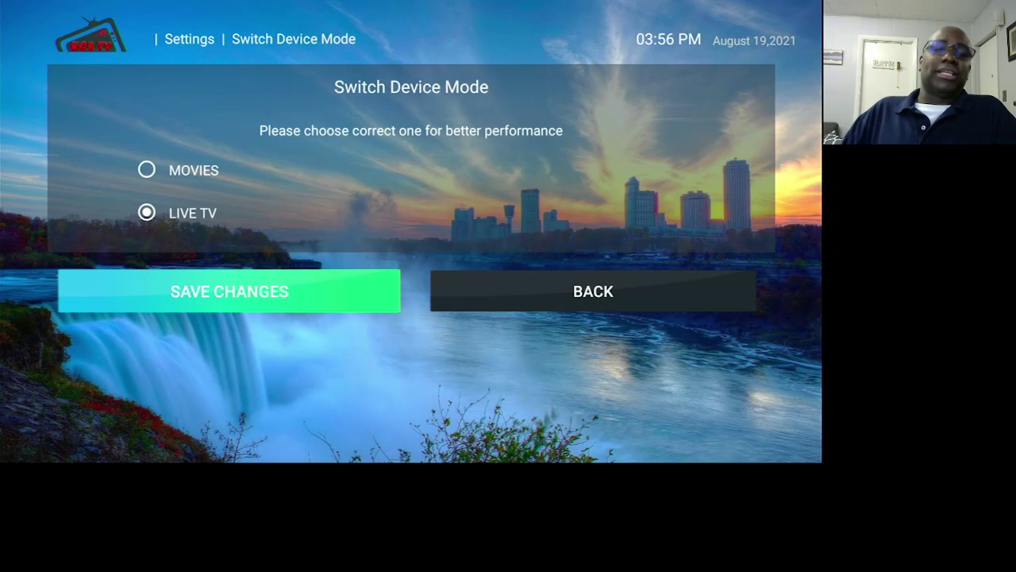
{"action": "key", "text": "Up"}
{"action": "key", "text": "Up"}
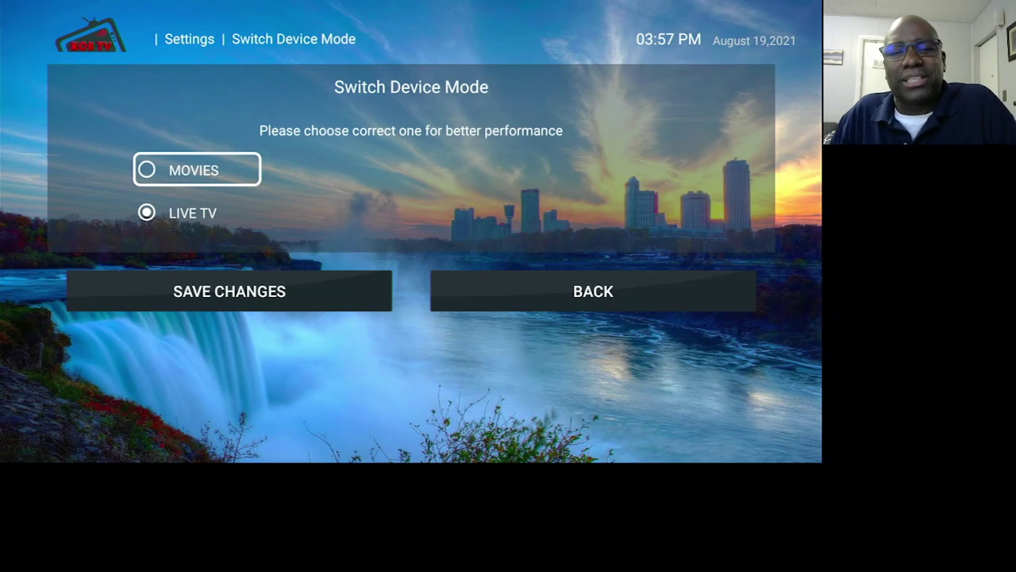
{"action": "key", "text": "Down"}
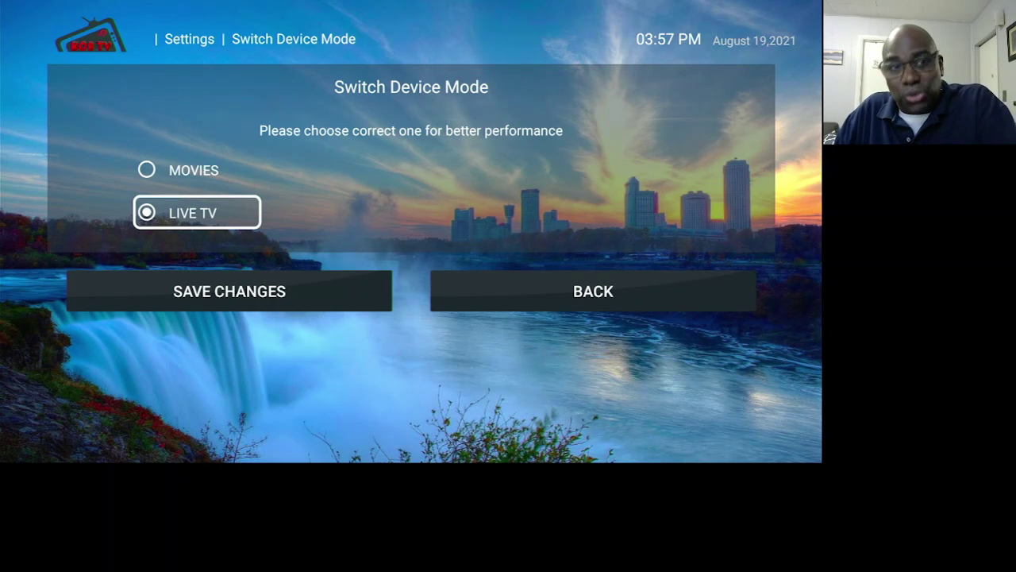
{"action": "key", "text": "Up"}
{"action": "key", "text": "Down"}
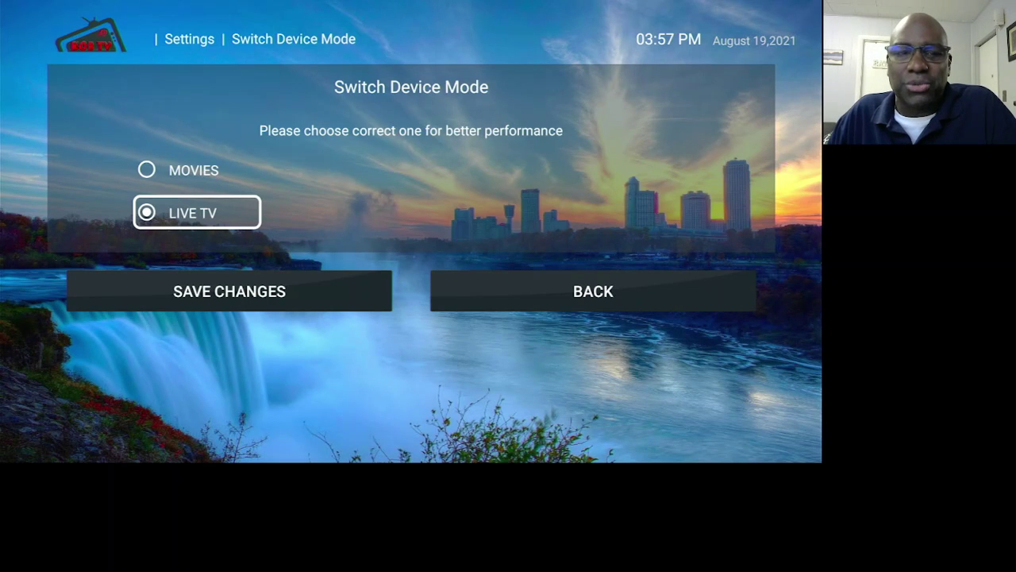
{"action": "key", "text": "Down"}
{"action": "key", "text": "Right"}
{"action": "key", "text": "Return"}
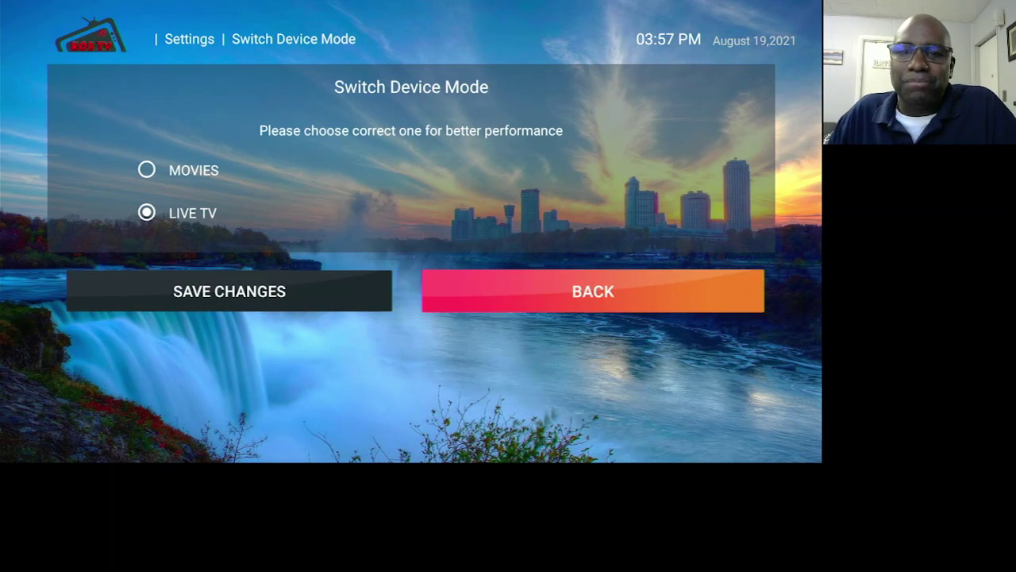